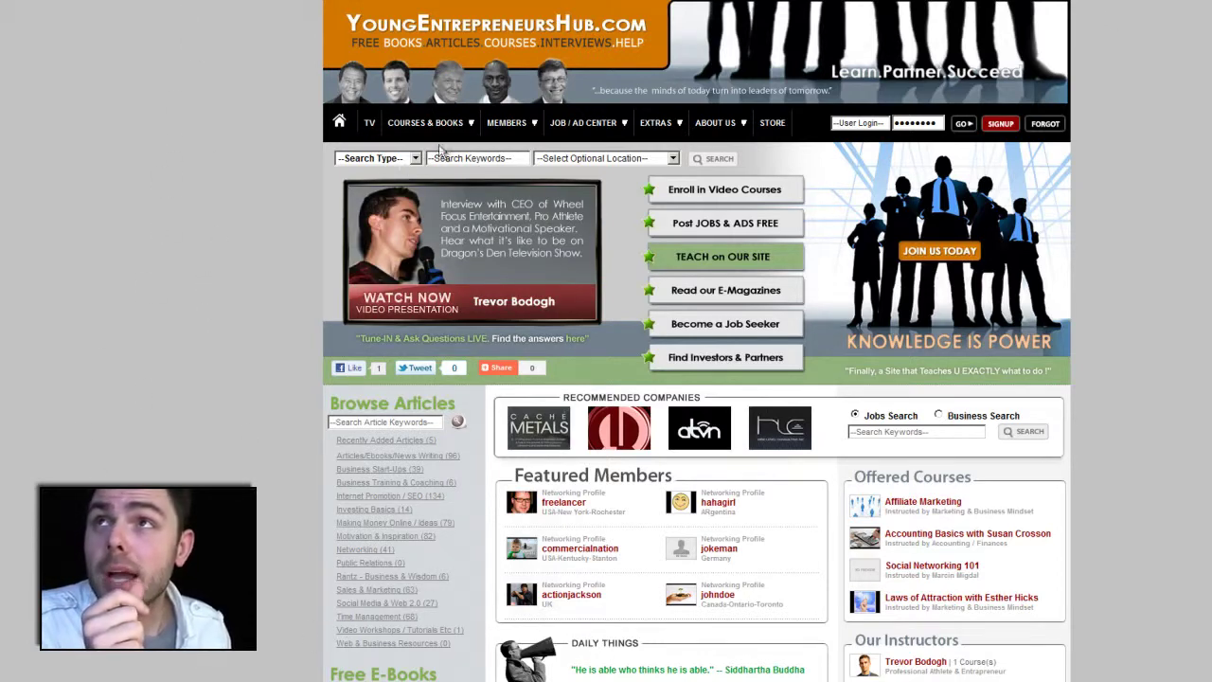
View the networker and Companies & Employers listings, then go to the ATVN Education CMS admin home
left_click(504, 114)
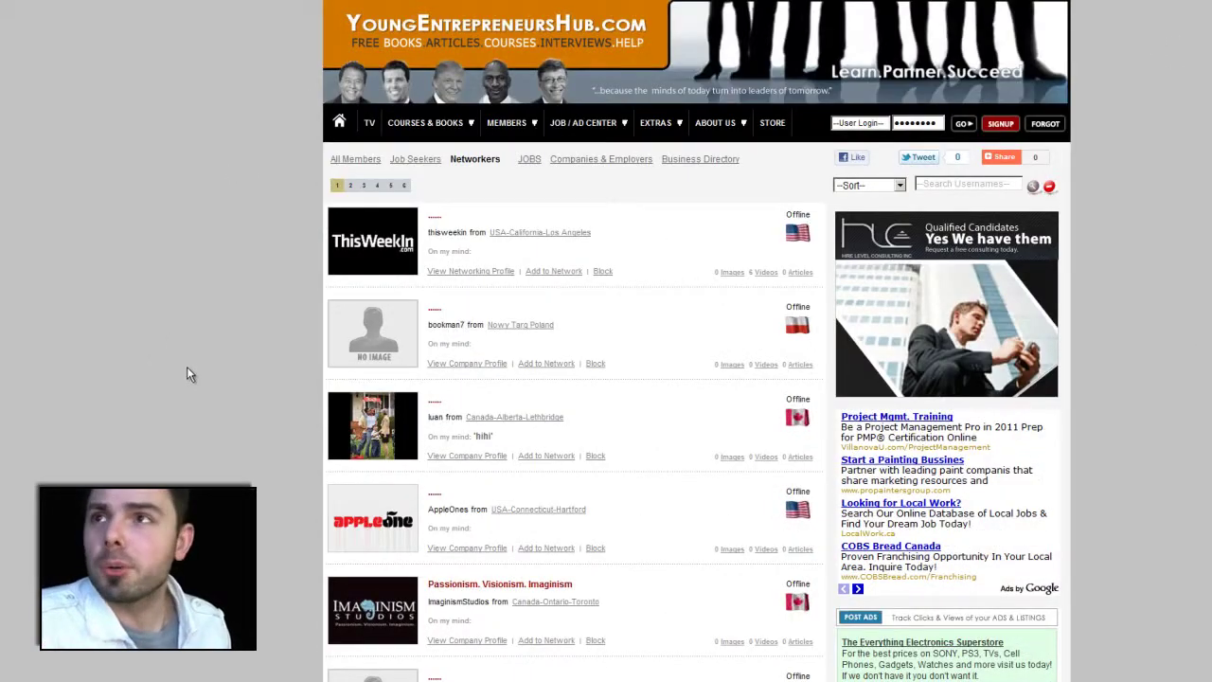
mouse_move(593, 135)
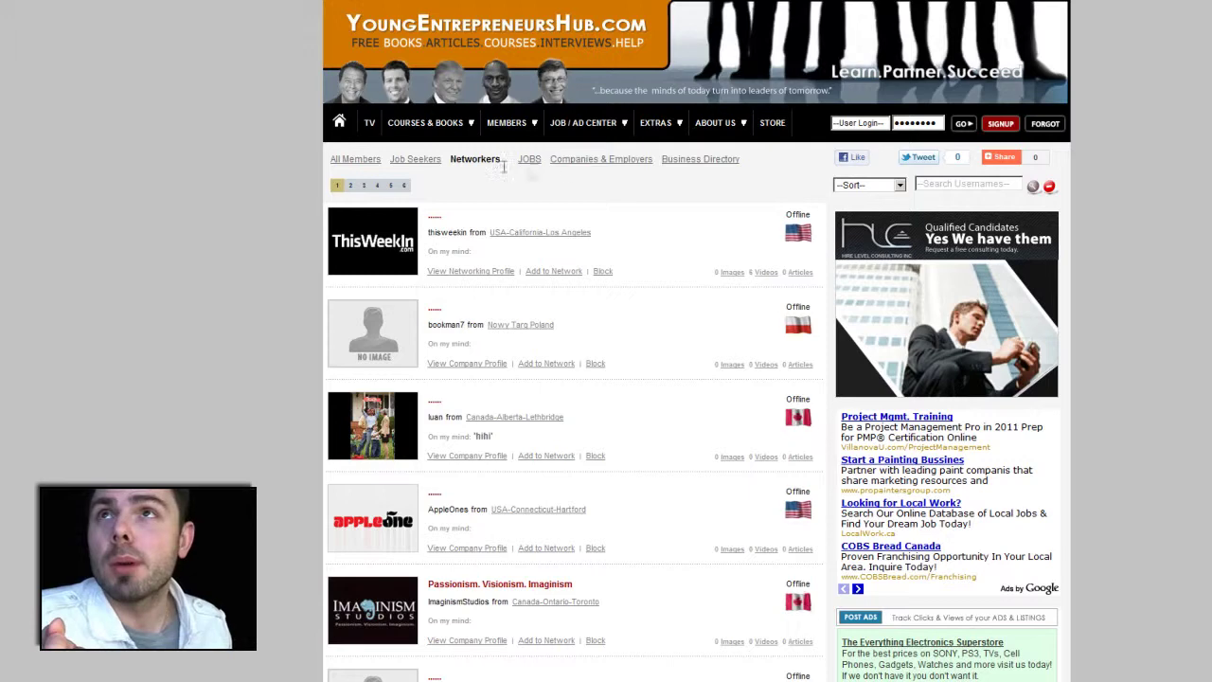
left_click(583, 163)
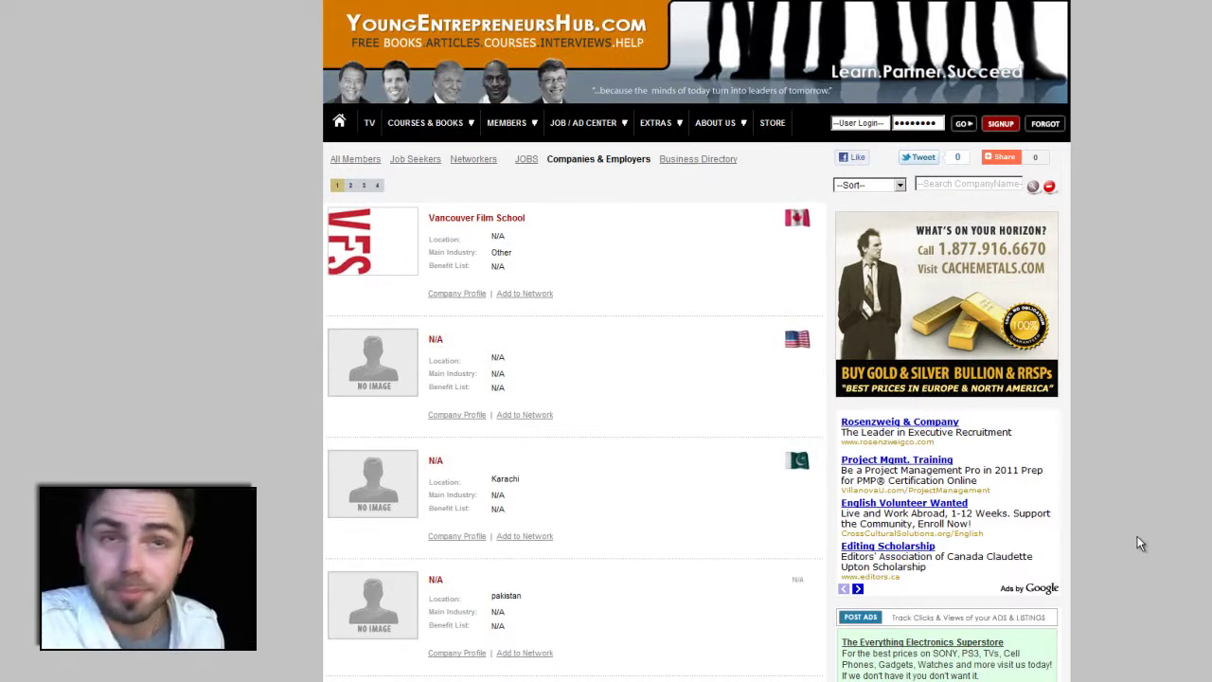
mouse_move(584, 136)
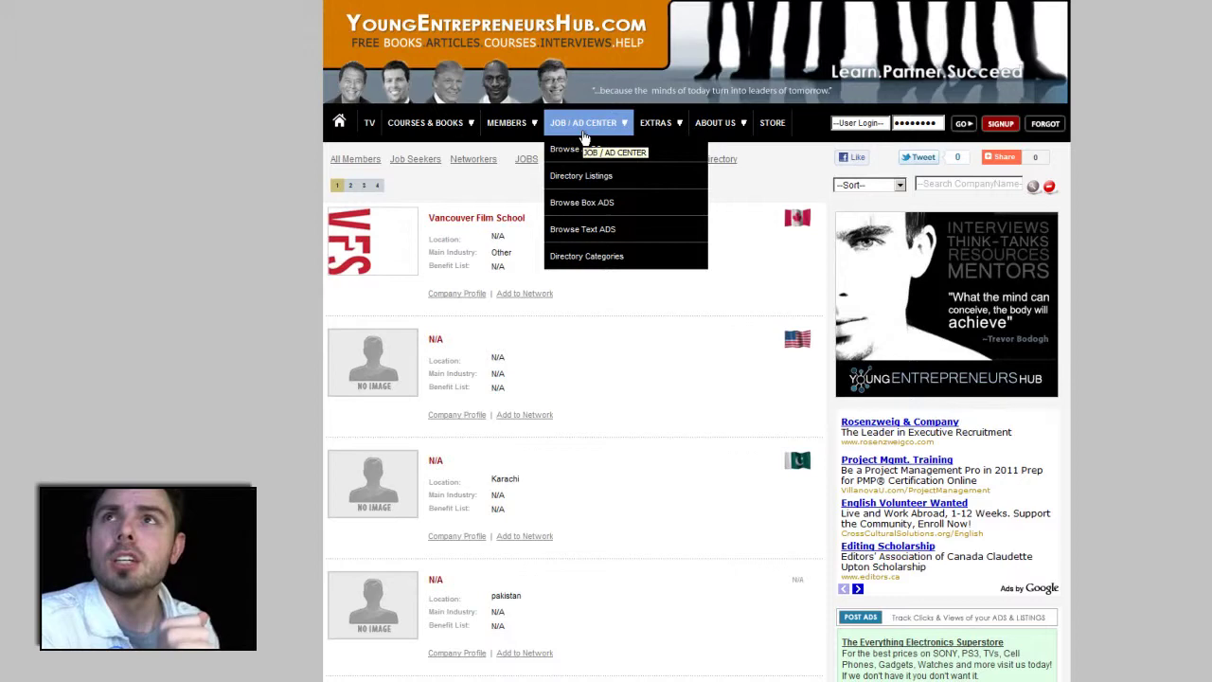
left_click(214, 3)
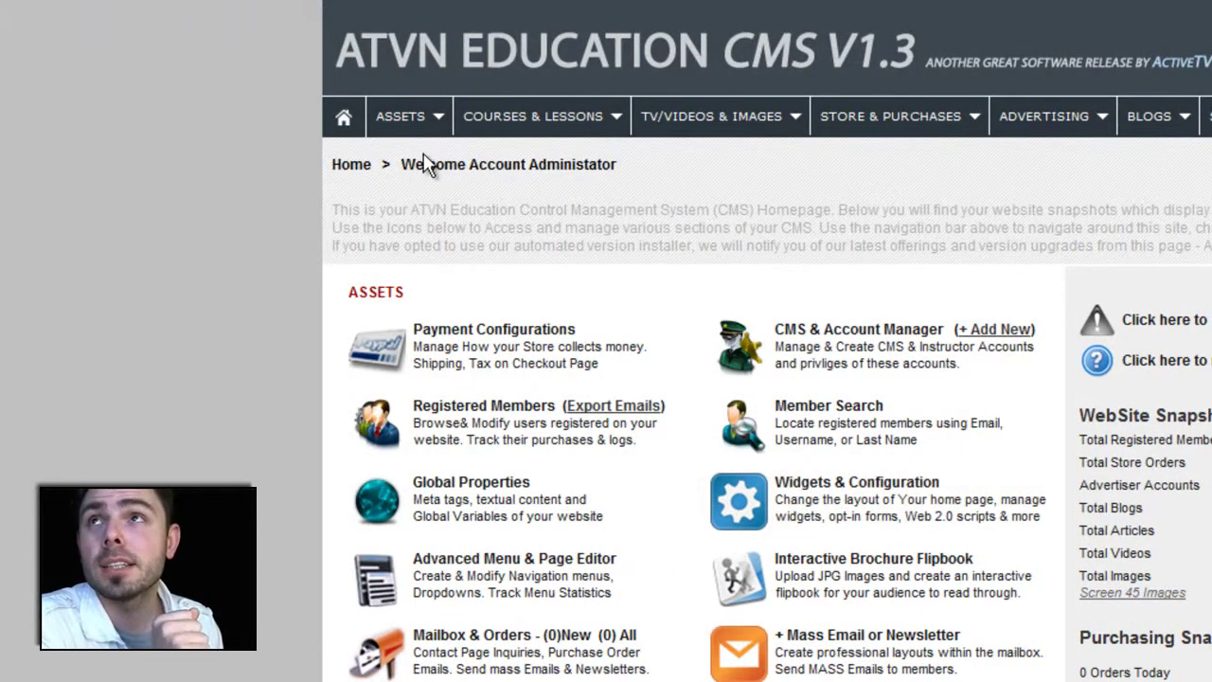
Open Widgets & Configuration and briefly highlight the BACKGROUND COLOR widget heading
mouse_move(402, 117)
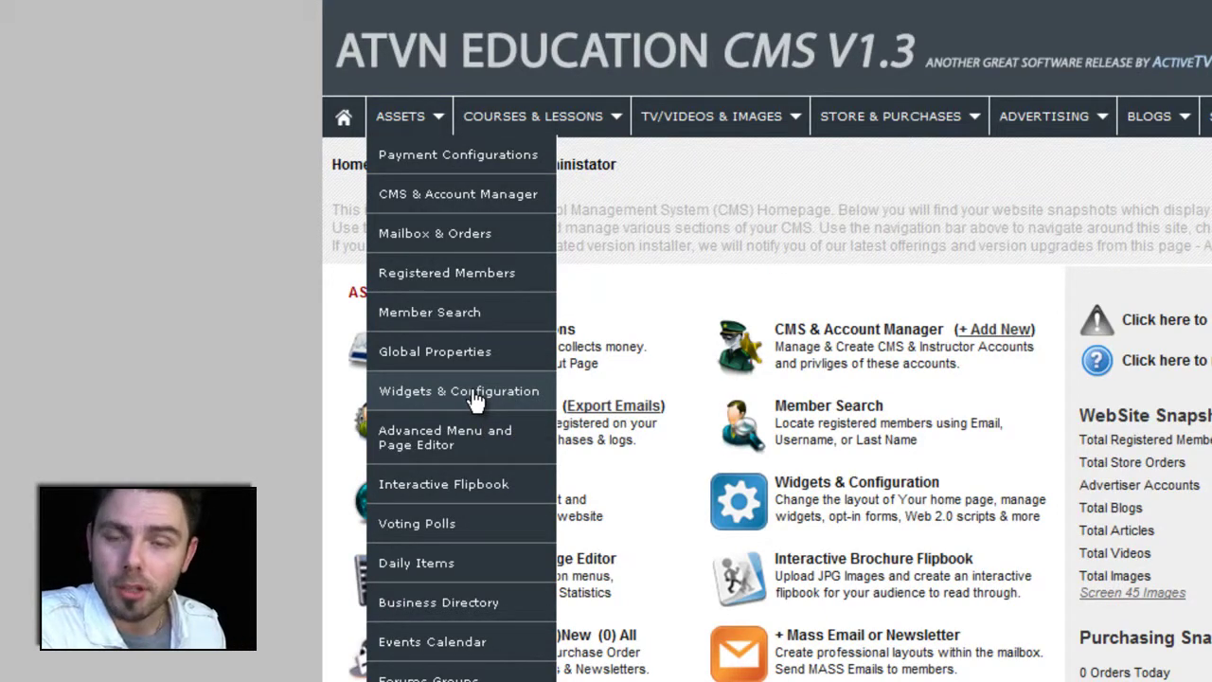
left_click(866, 500)
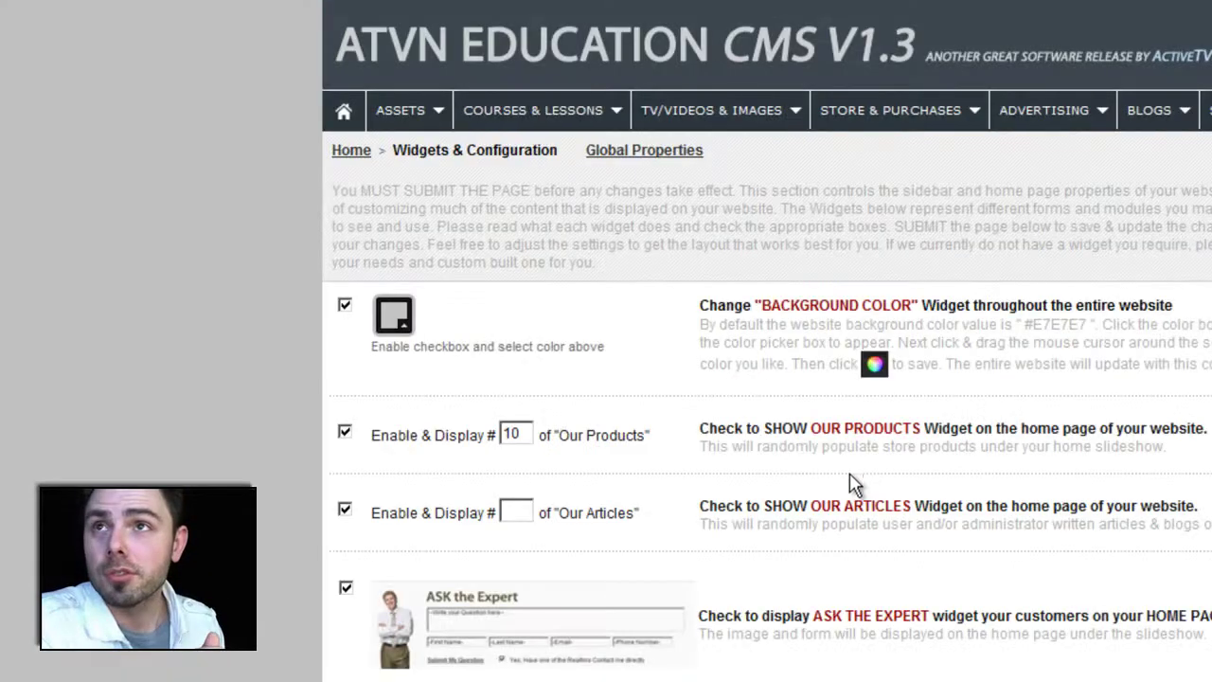
left_click_drag(702, 298, 1167, 298)
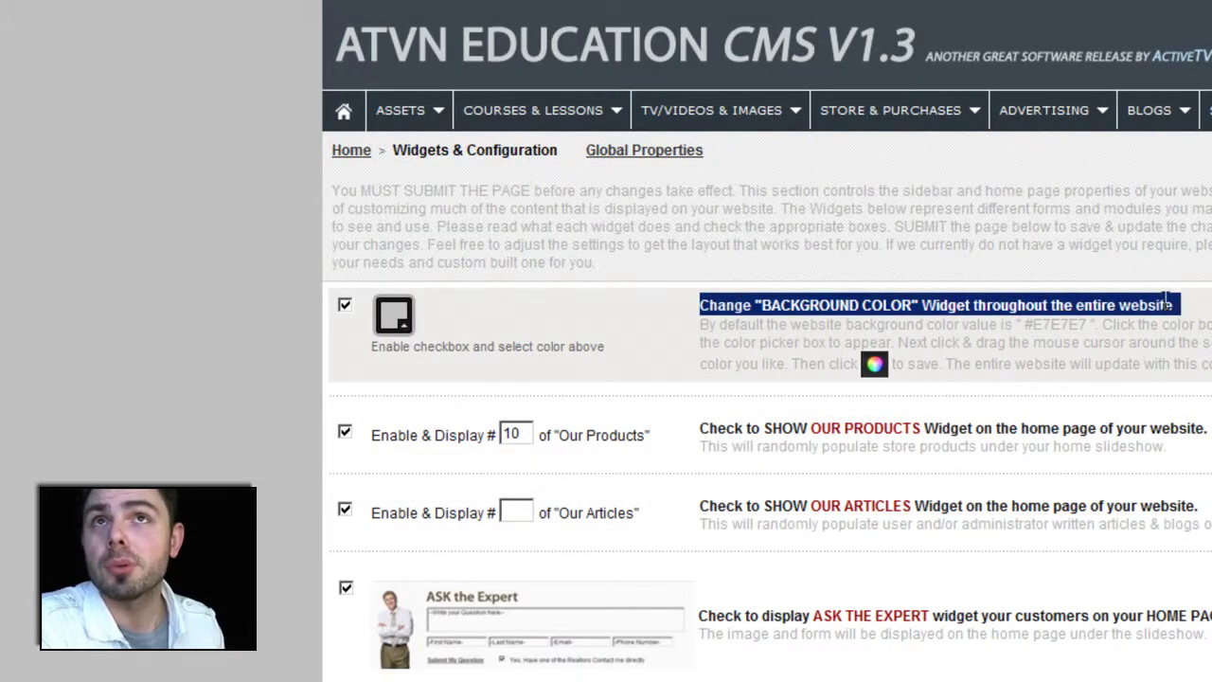
left_click(1179, 307)
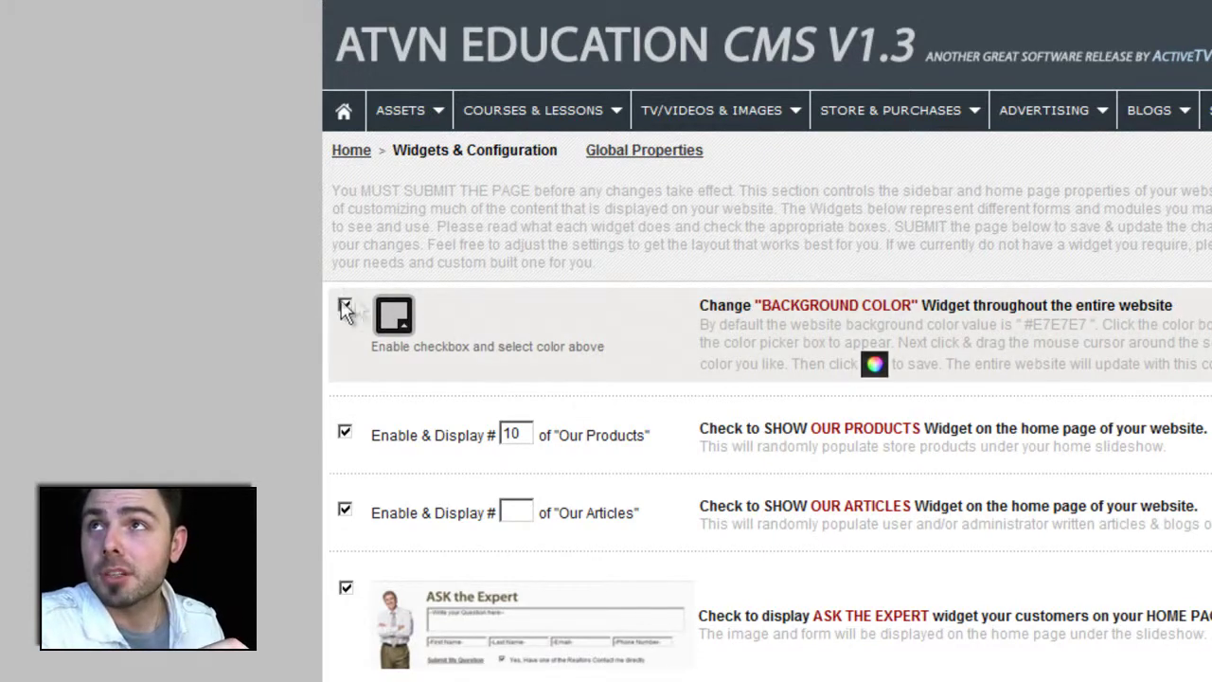
Set the background colour widget to dark blue in the colour picker and save it
left_click(399, 319)
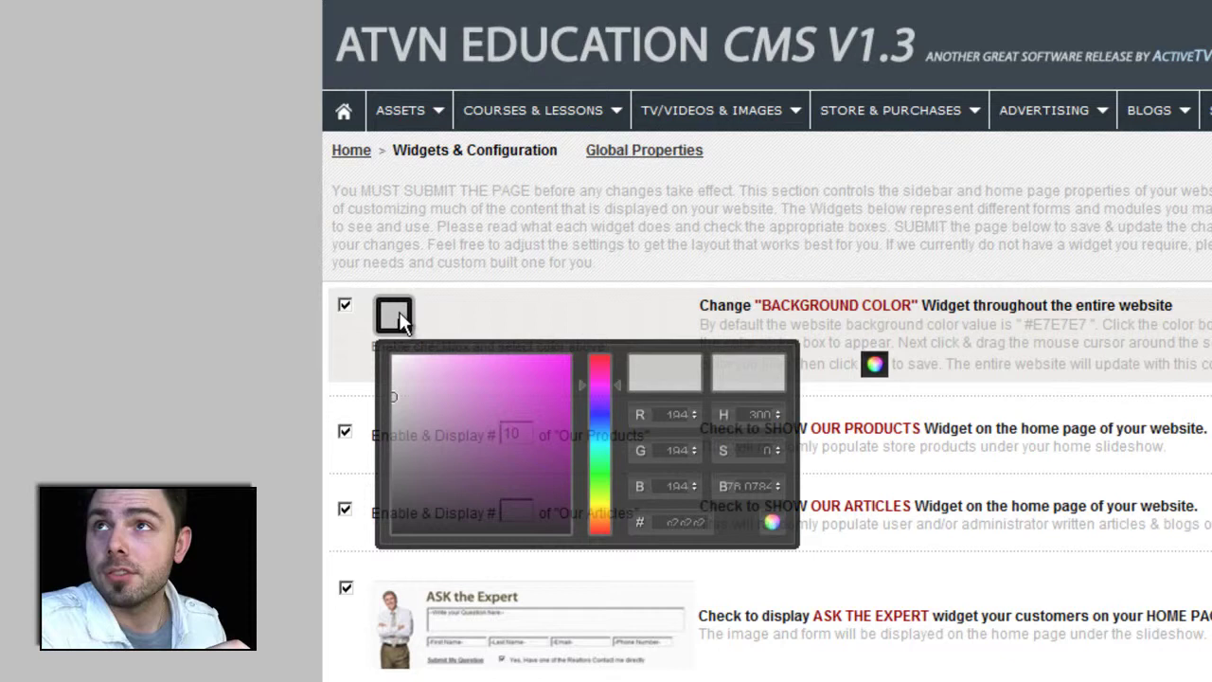
left_click_drag(448, 503, 600, 431)
left_click_drag(533, 409, 562, 461)
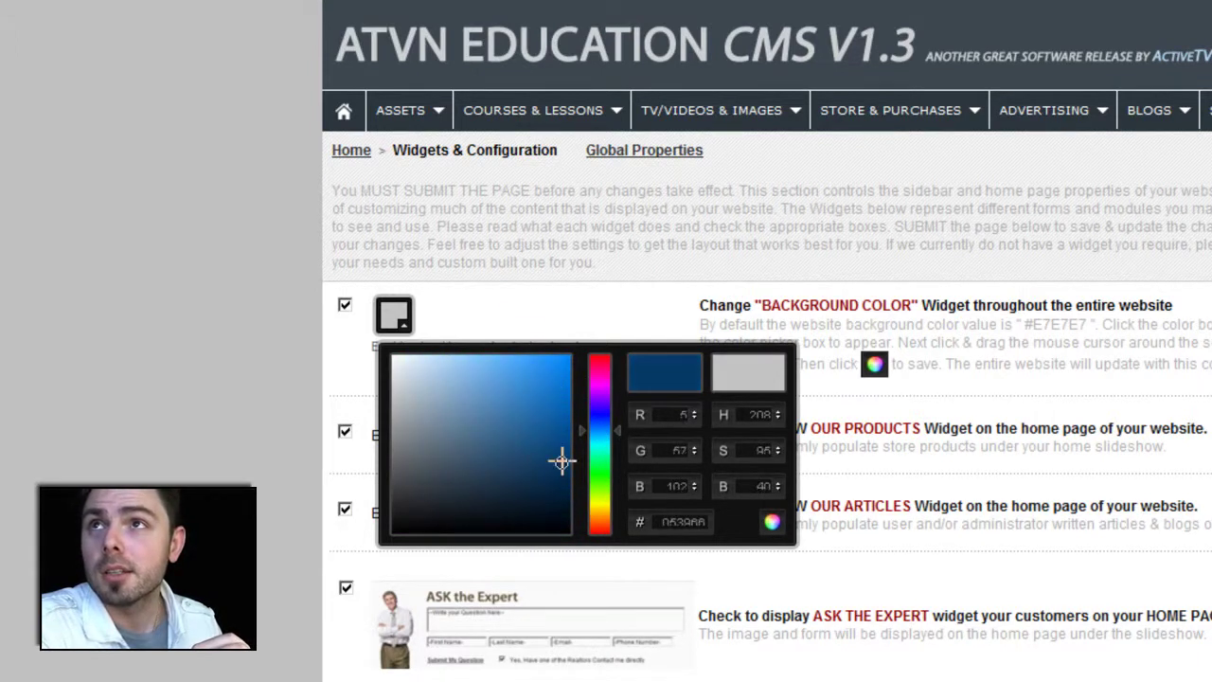
left_click(772, 522)
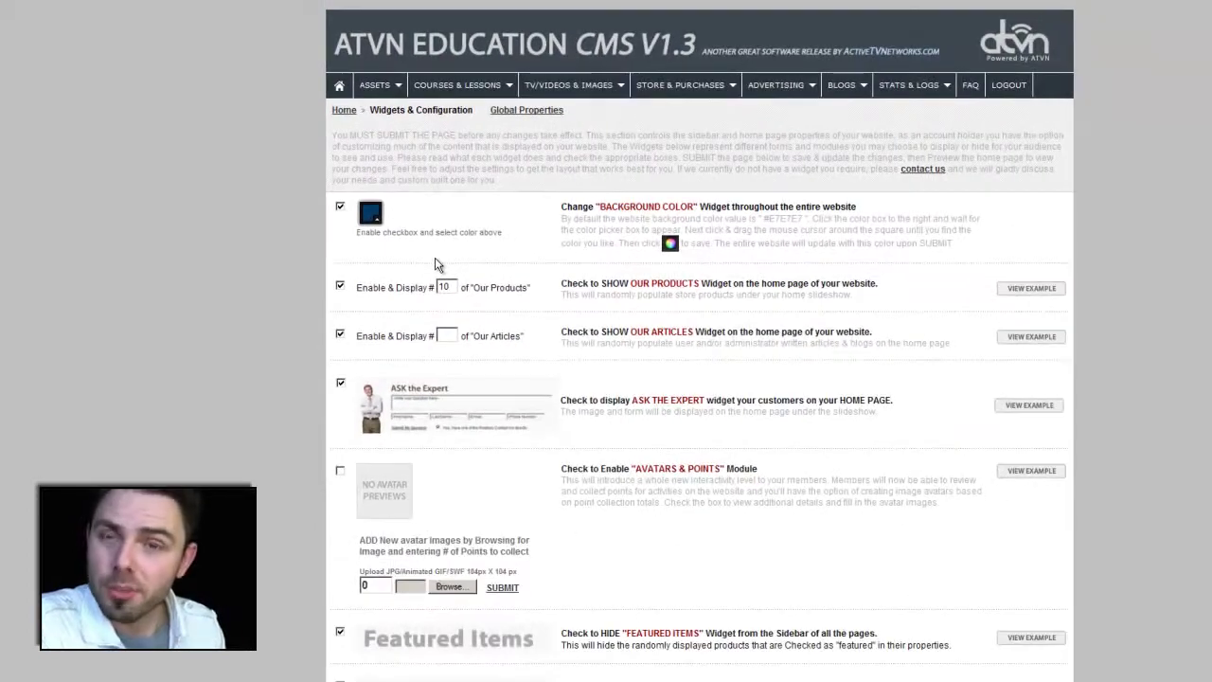
Refresh the YoungEntrepreneursHub page to show the dark blue background
left_click(130, 5)
right_click(240, 250)
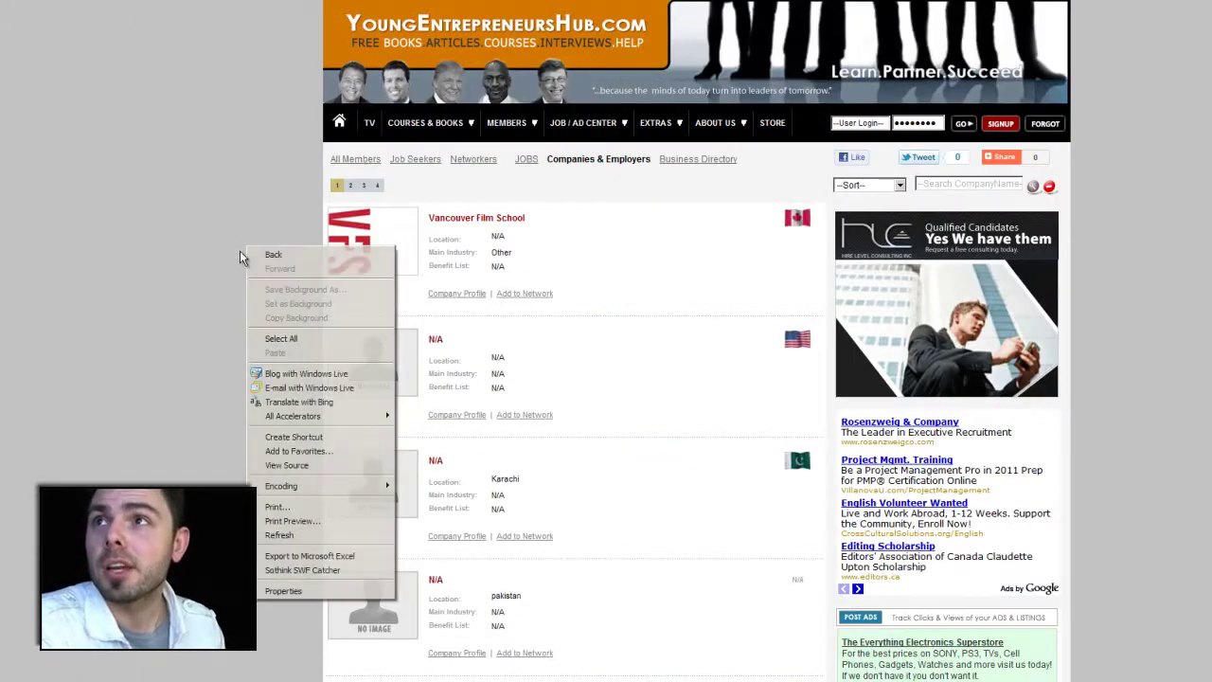
left_click(303, 536)
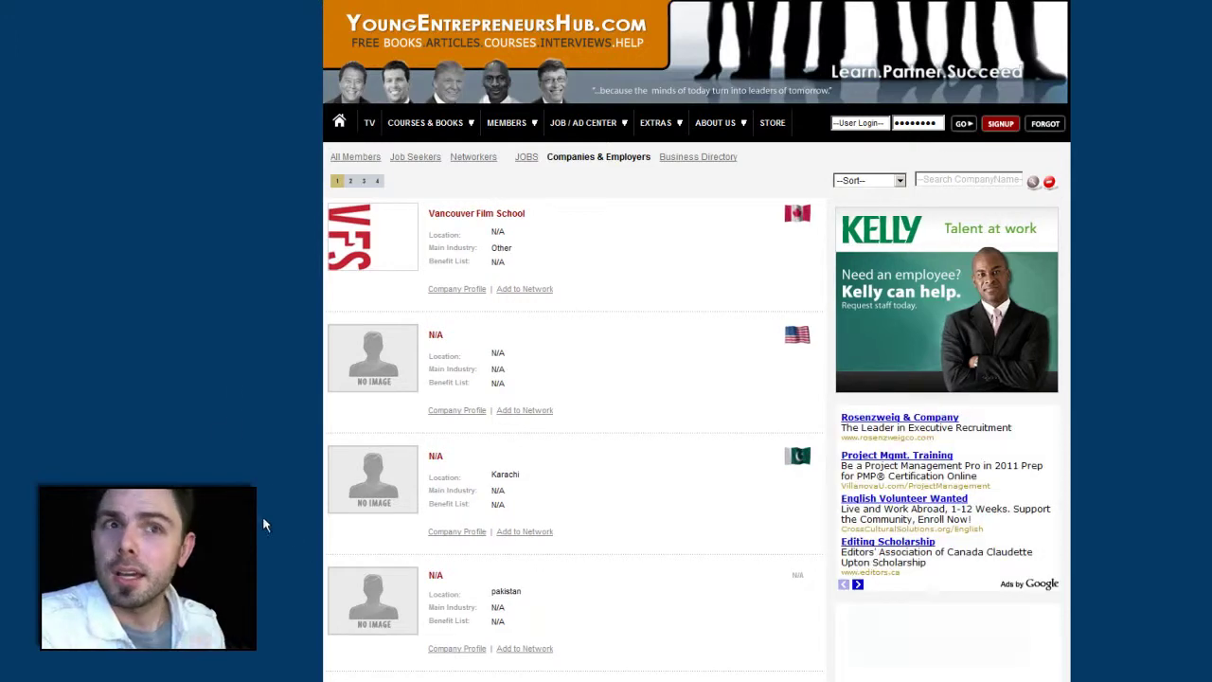
Save a purple/magenta background colour and refresh the Networkers page to see it
left_click(475, 158)
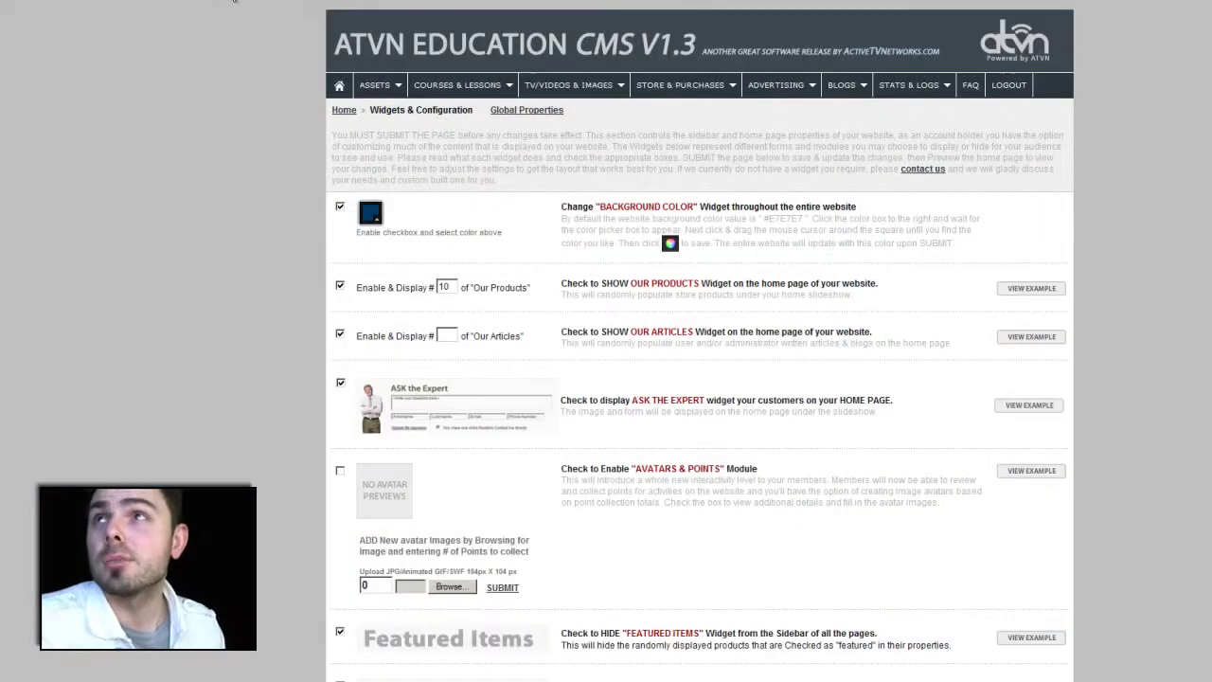
left_click(370, 212)
left_click_drag(499, 276, 453, 254)
left_click(606, 341)
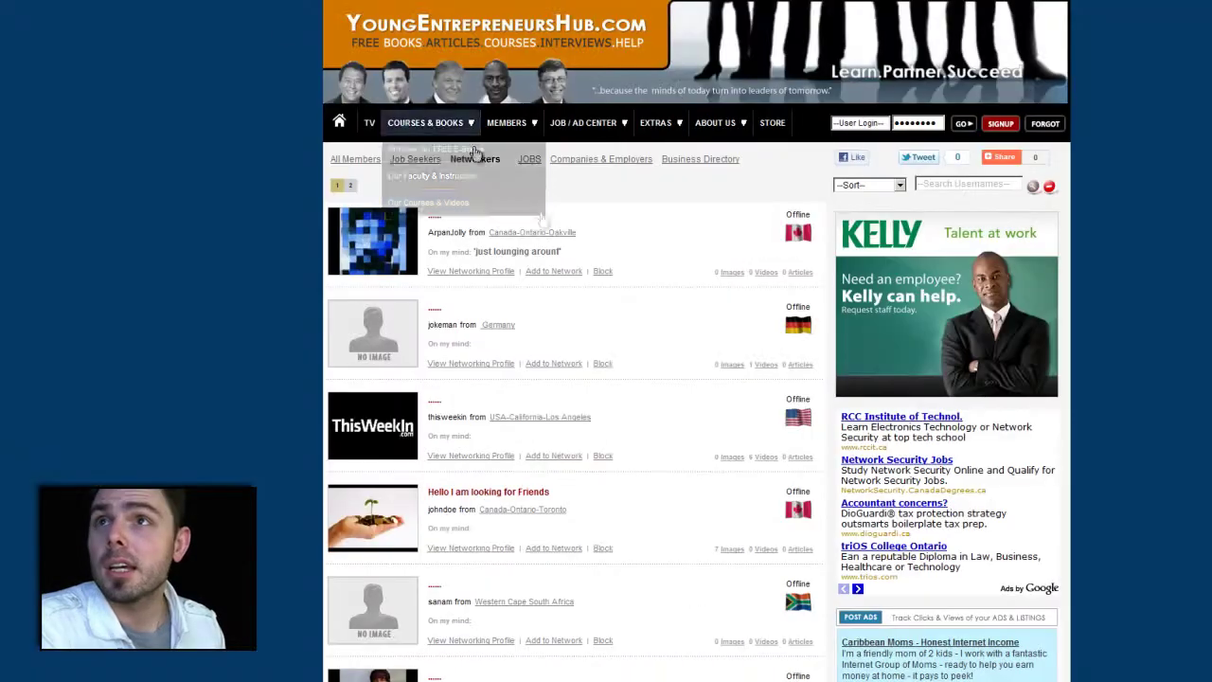
right_click(625, 308)
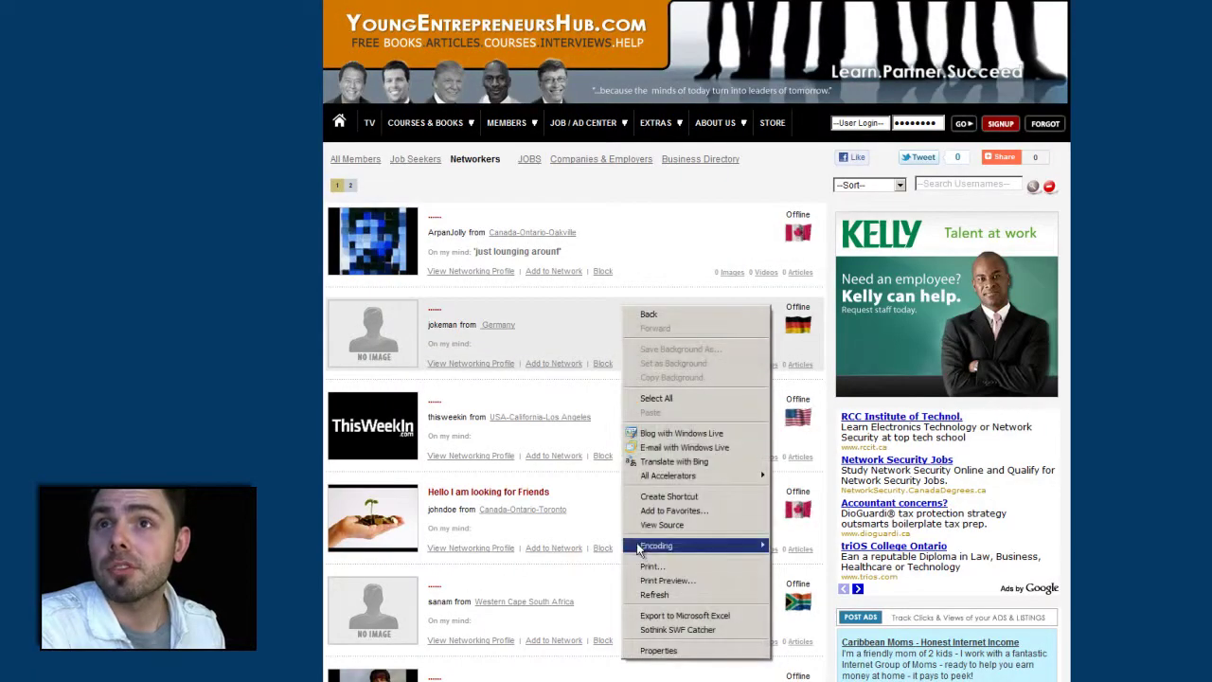
left_click(654, 594)
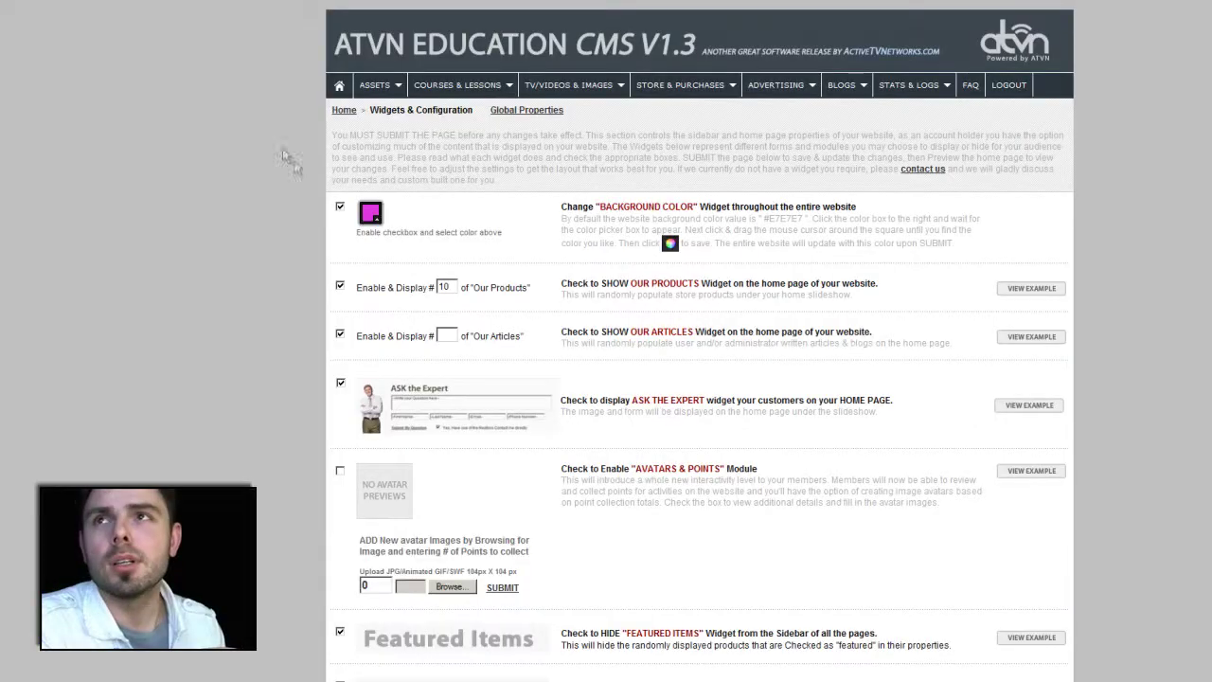
Change the background colour to grey, save, and refresh the site to confirm it
left_click(370, 214)
left_click_drag(378, 264, 368, 264)
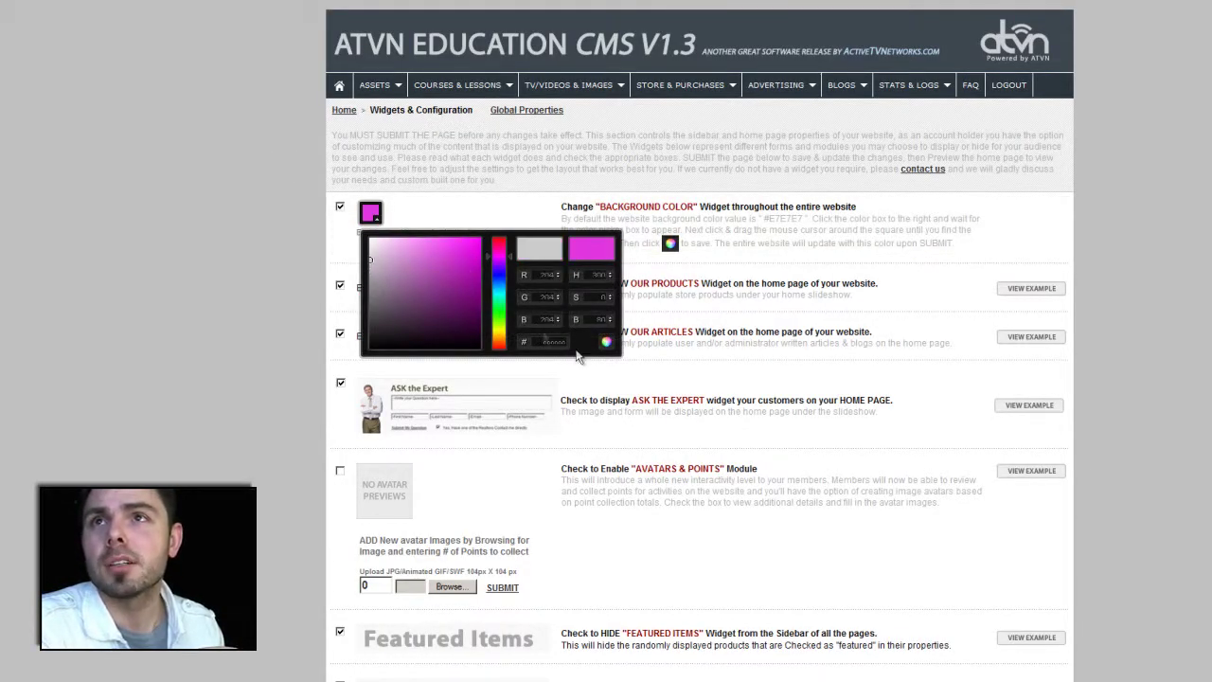
left_click(606, 341)
right_click(252, 196)
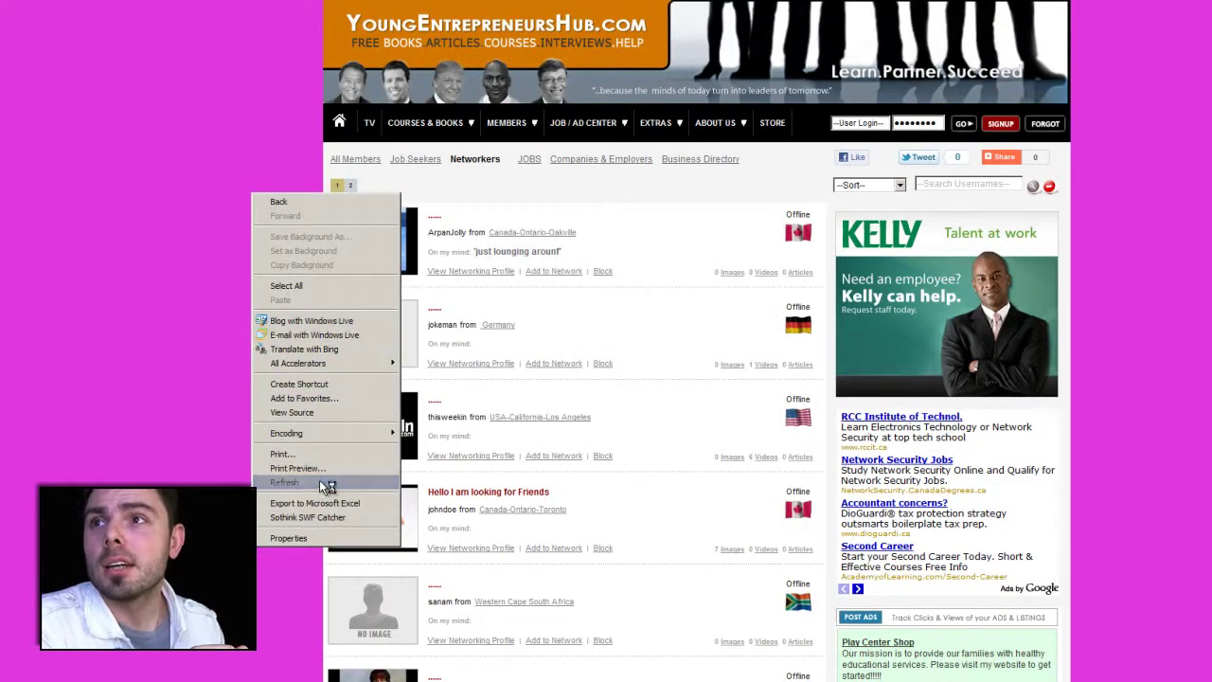
left_click(316, 482)
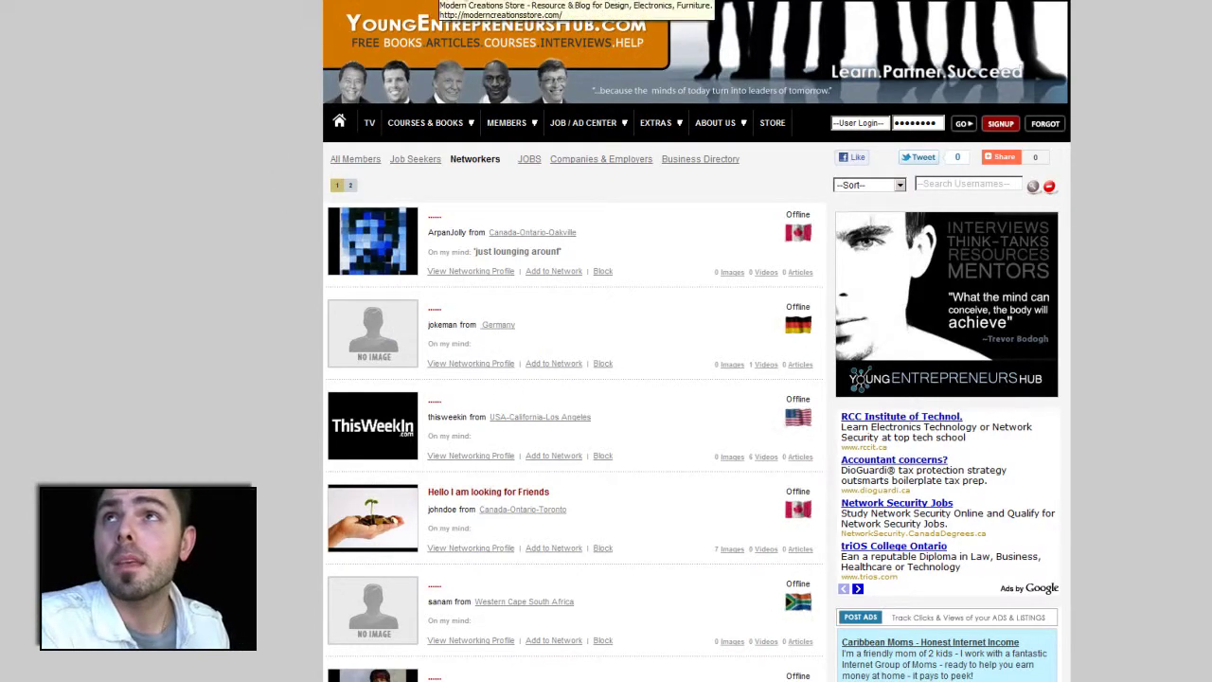
Look over the Modern Creations Store storefront, then go to the E-Store CMS admin dashboard
key("ctrl+Tab")
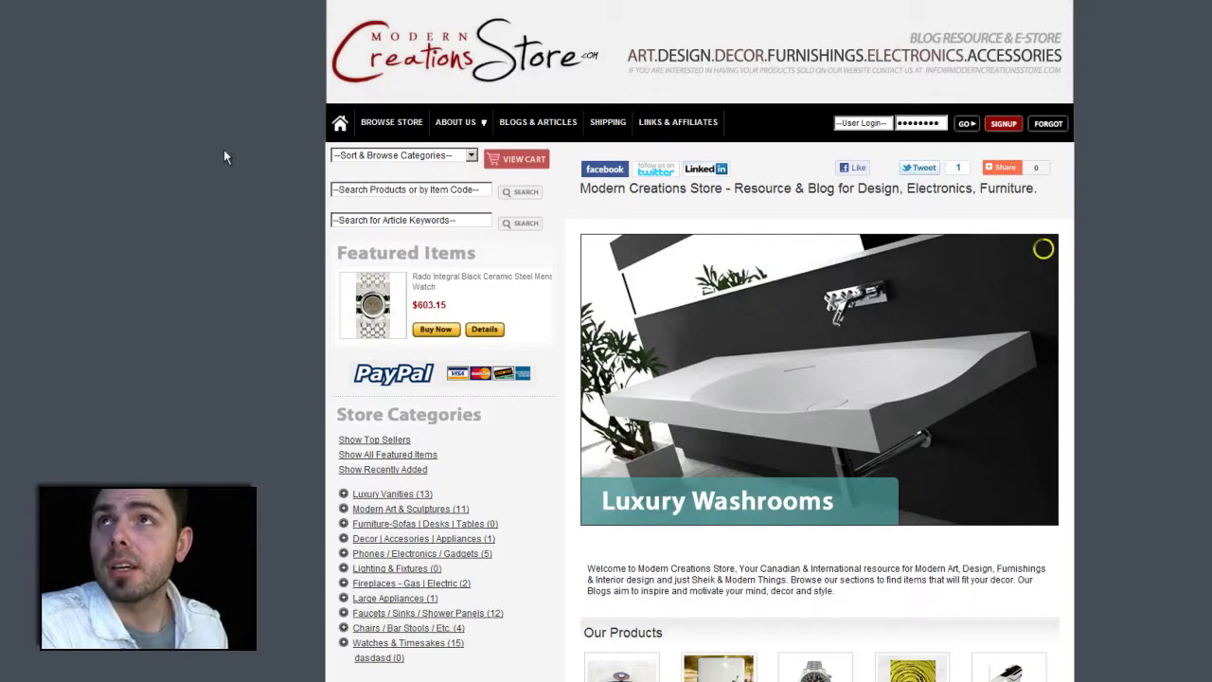
scroll(14, 365, "down", 10)
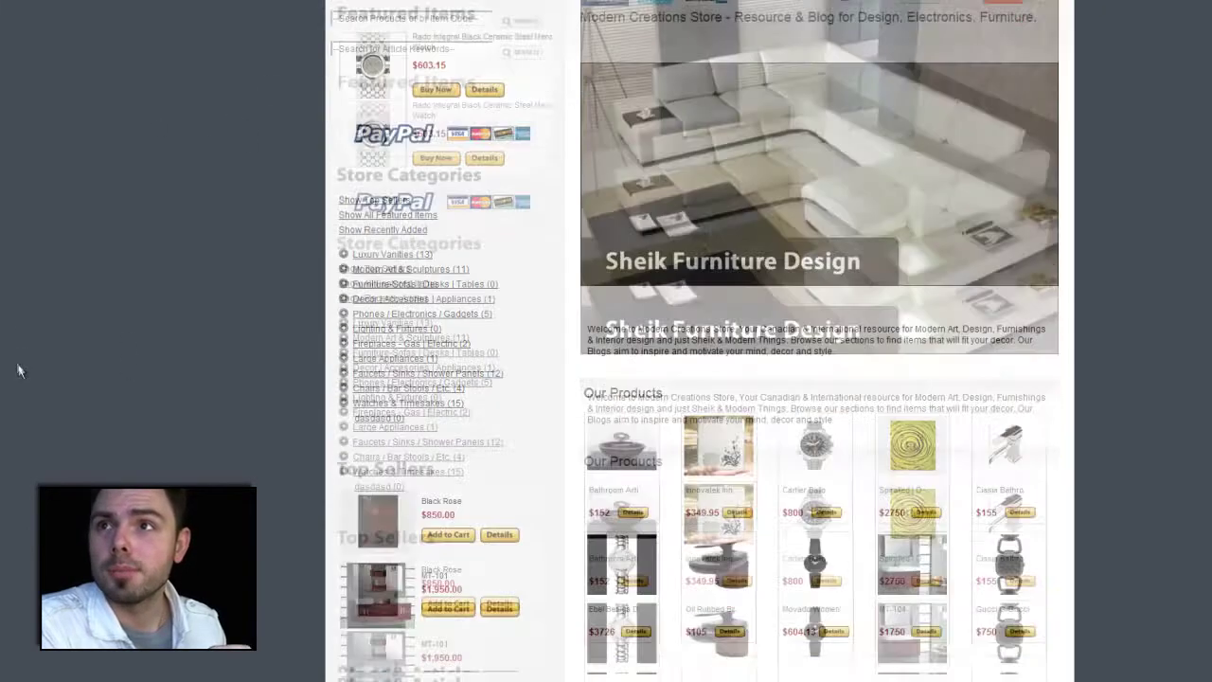
scroll(64, 392, "up", 10)
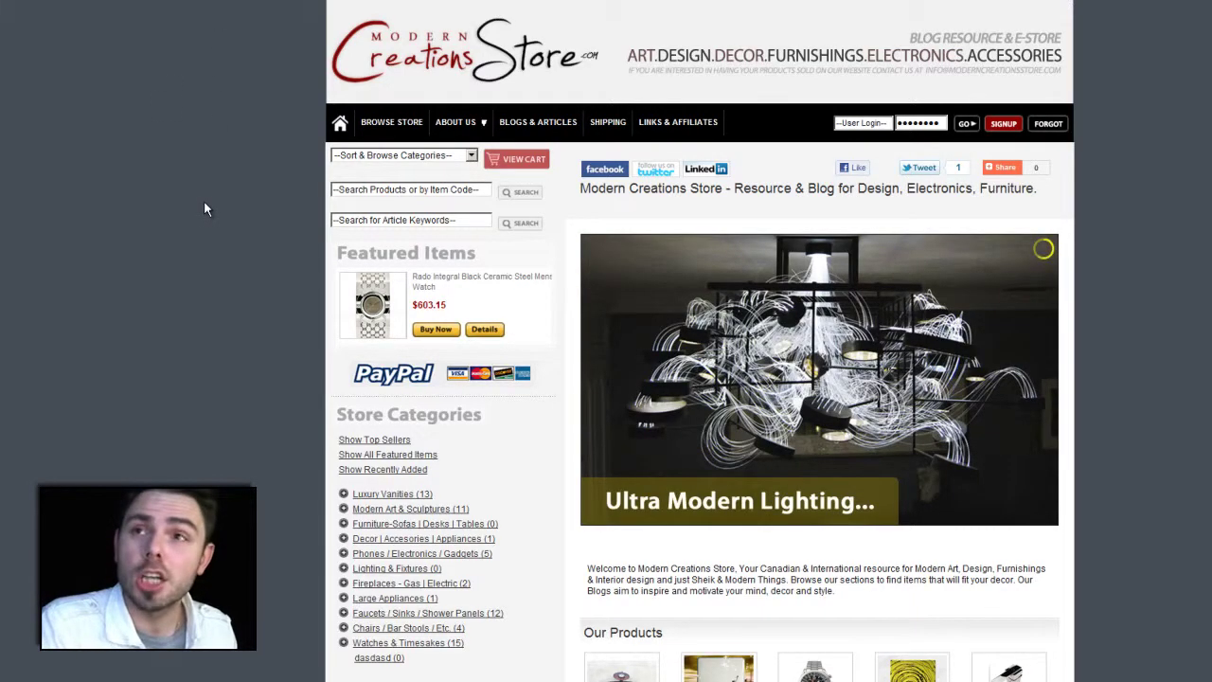
left_click(318, 4)
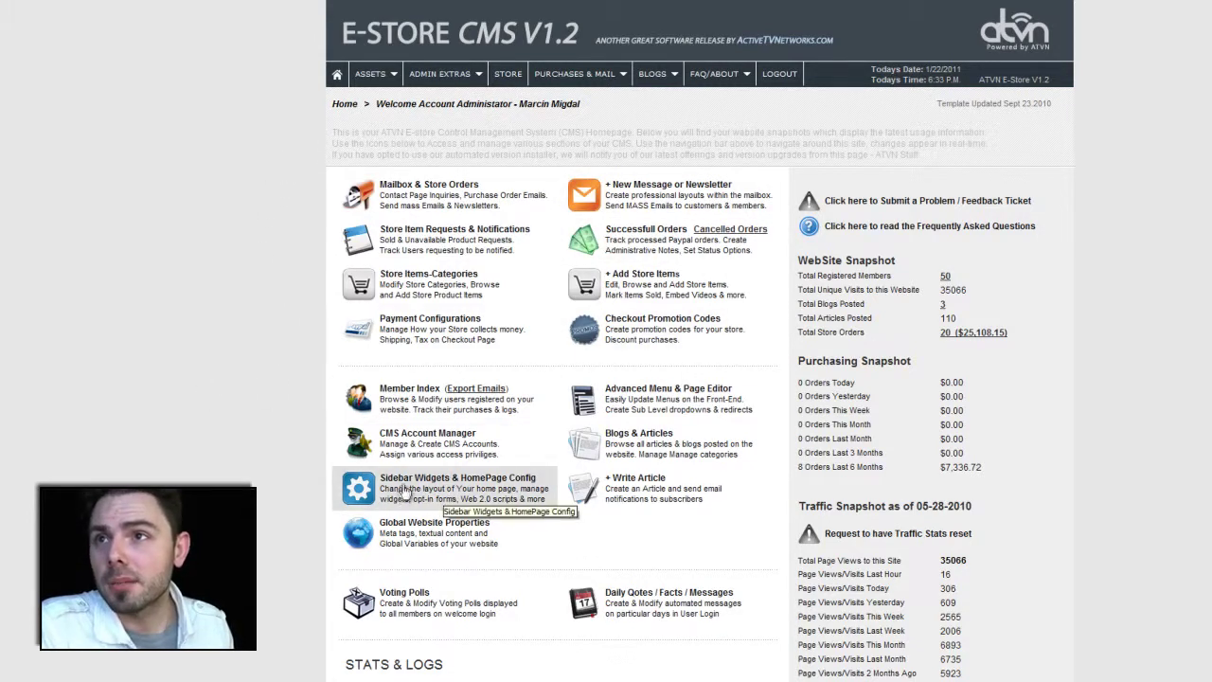
Open Sidebar Widgets & HomePage Config and tick Change Background Color
left_click(504, 486)
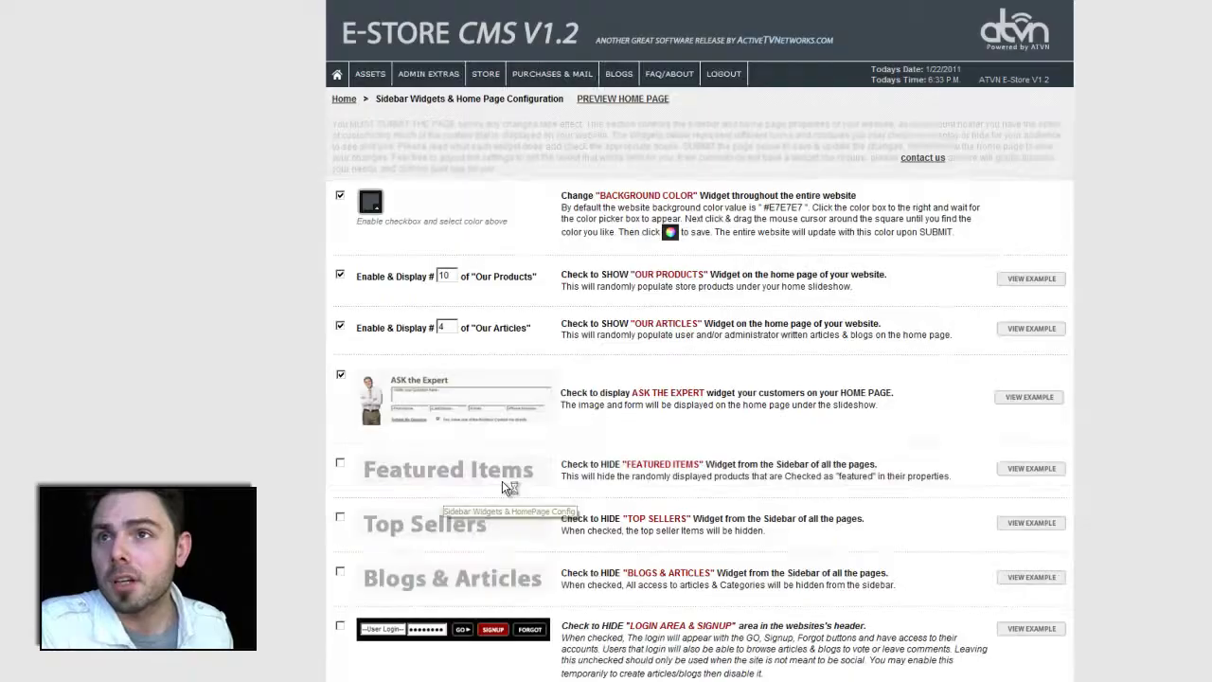
left_click(341, 198)
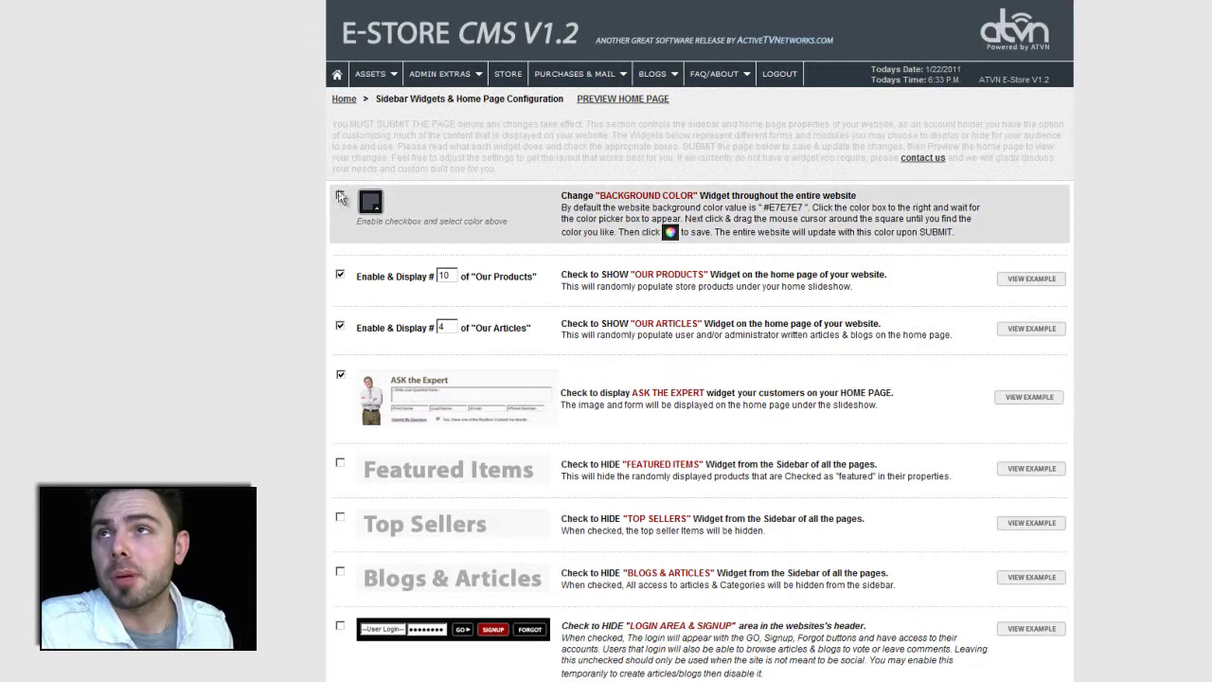
Copy the original hex colour value, then pick bright green (4ce012) and save it
left_click(370, 204)
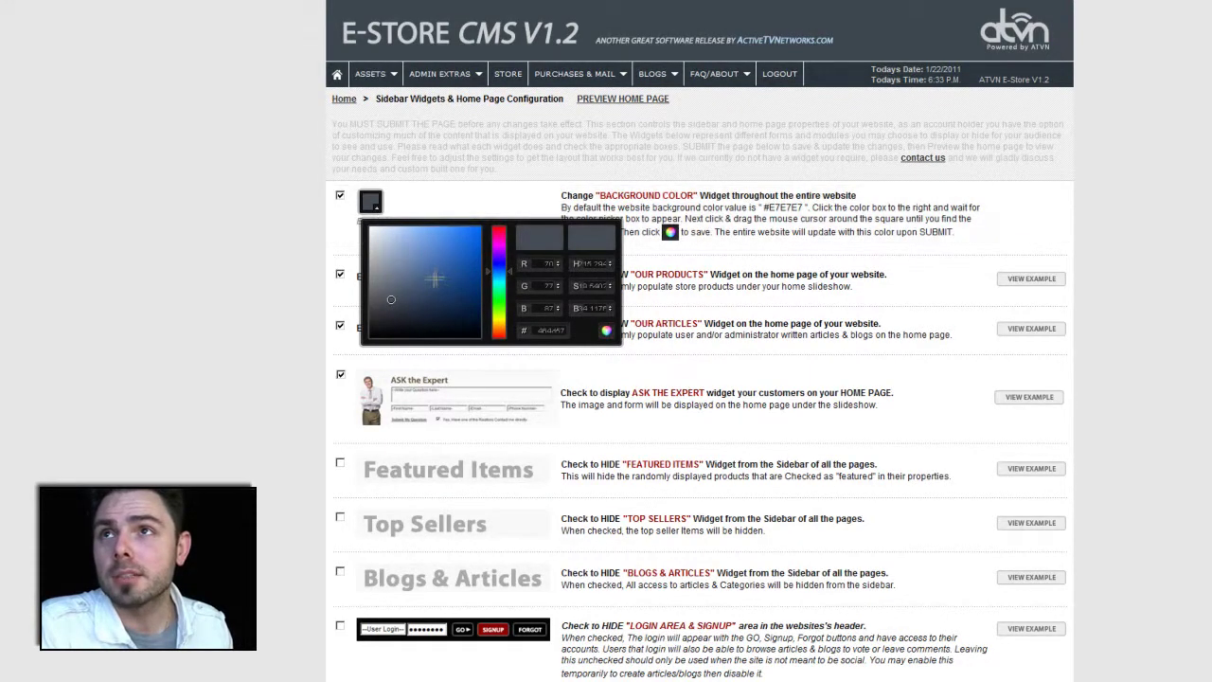
right_click(547, 332)
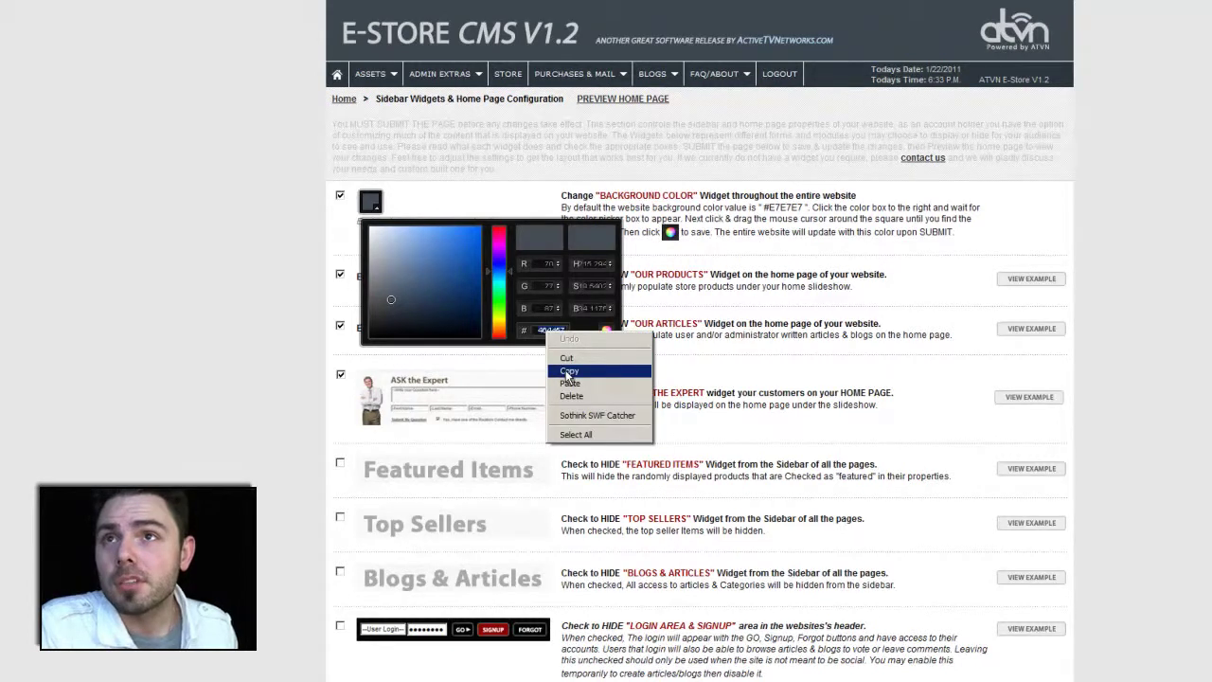
left_click(568, 372)
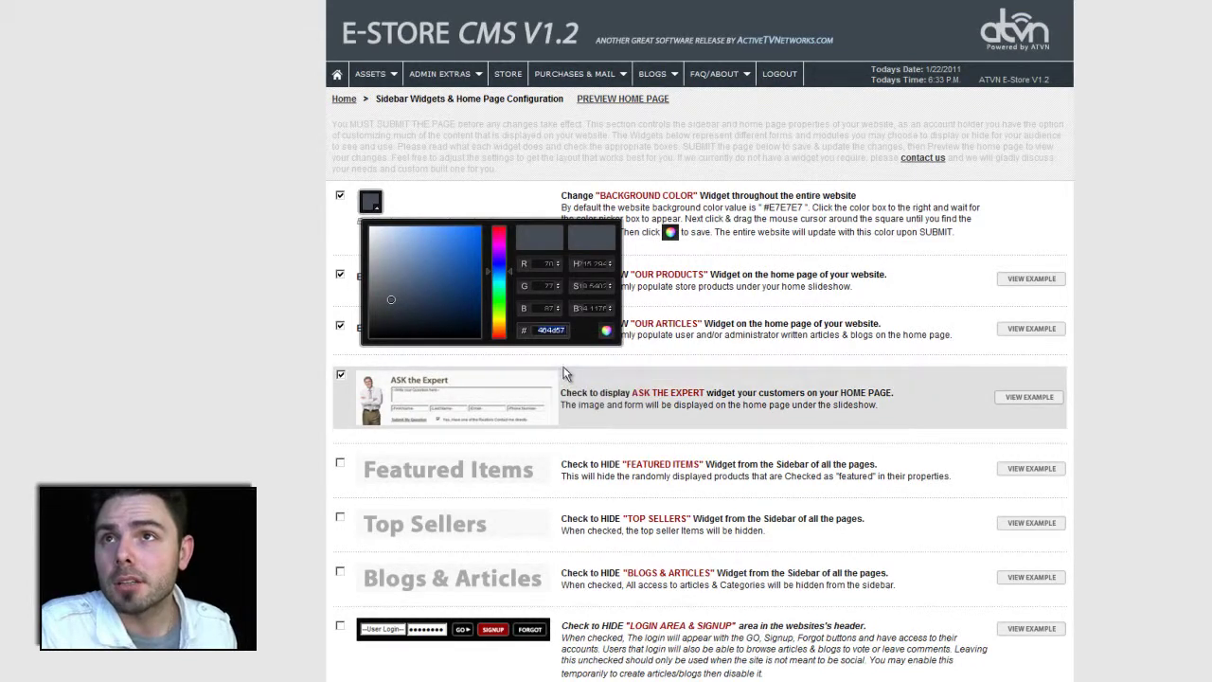
left_click(500, 299)
left_click(472, 239)
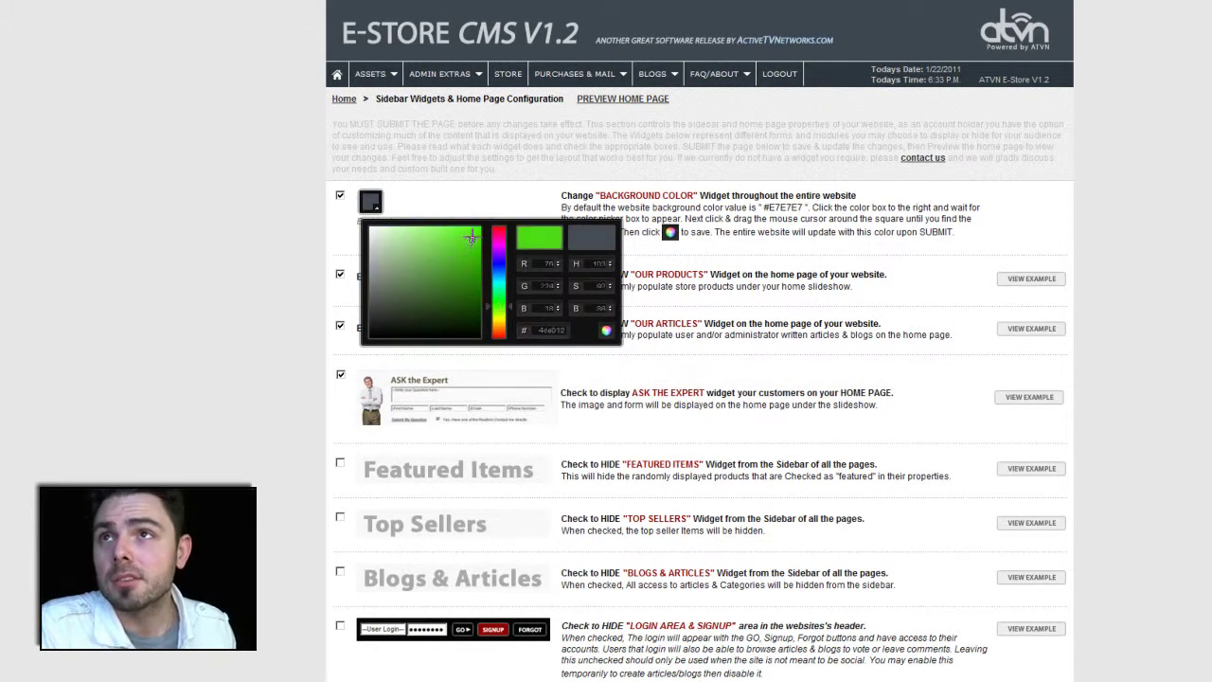
left_click(607, 331)
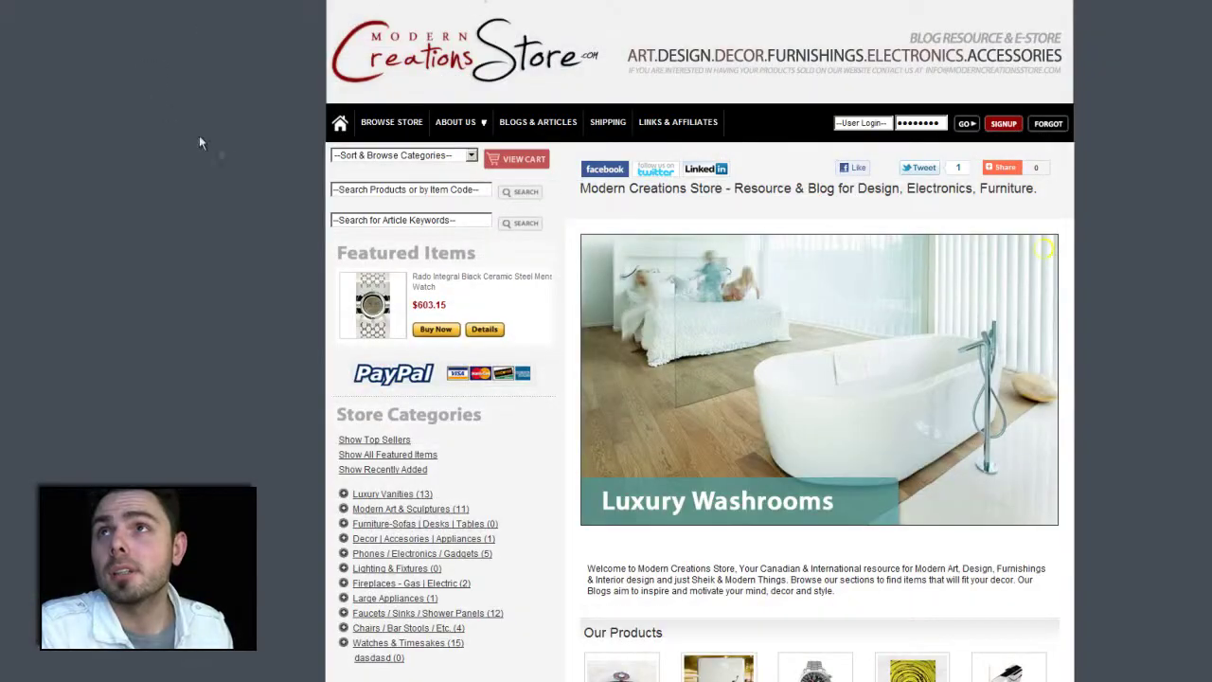
Refresh the storefront to show the bright green background, then view the empty shopping cart
right_click(224, 149)
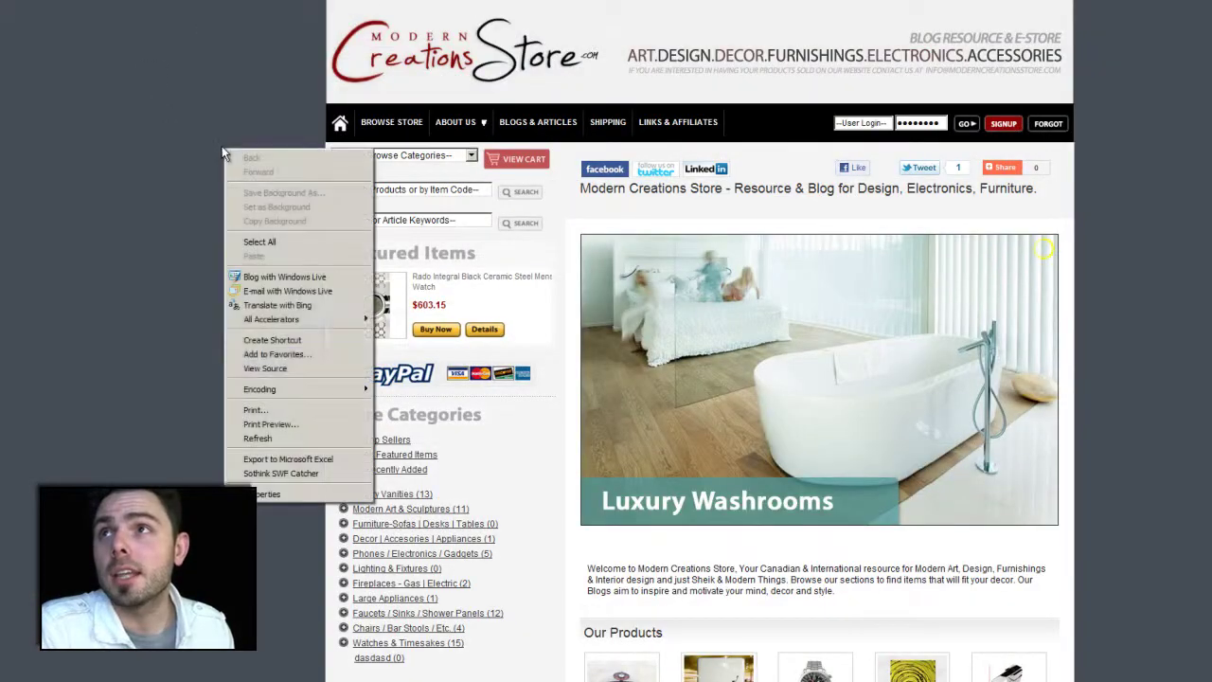
left_click(256, 439)
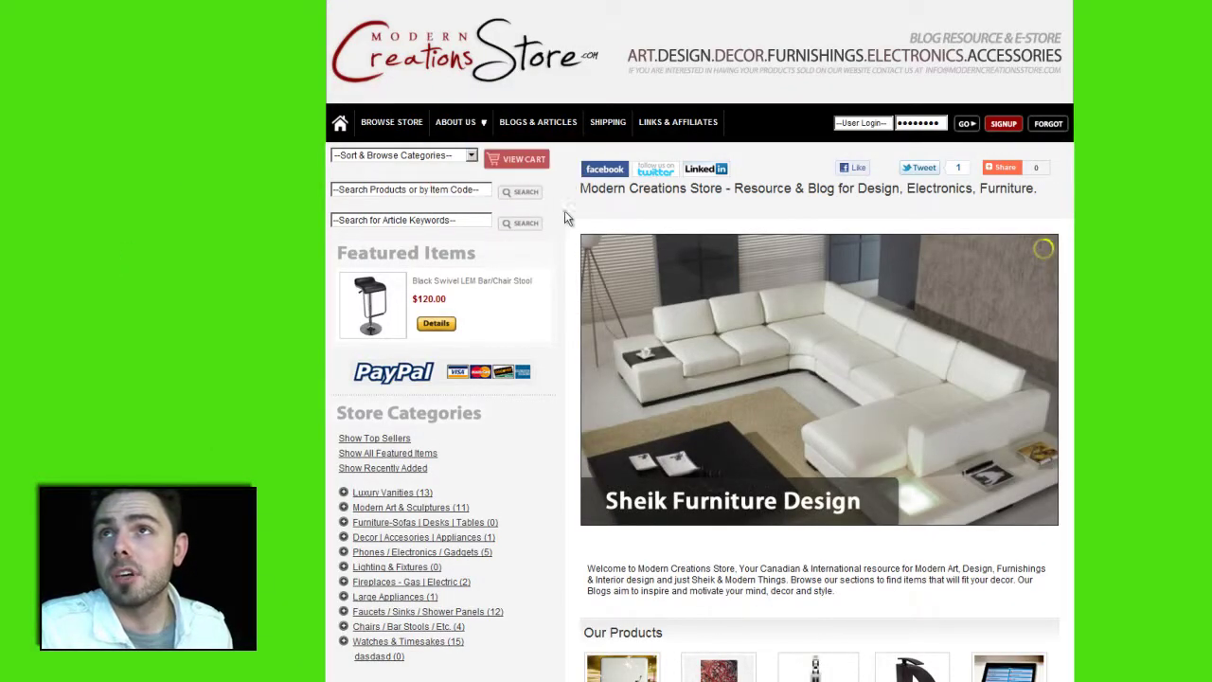
left_click(527, 161)
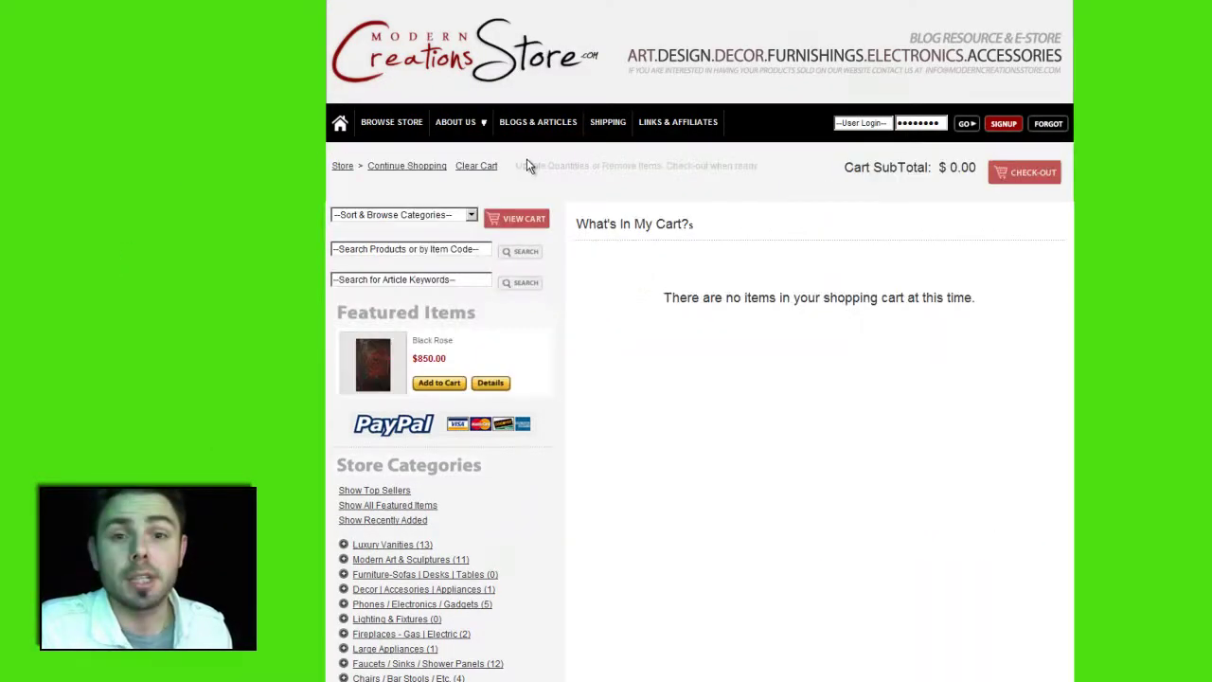
scroll(517, 490, "down", 3)
scroll(517, 490, "up", 3)
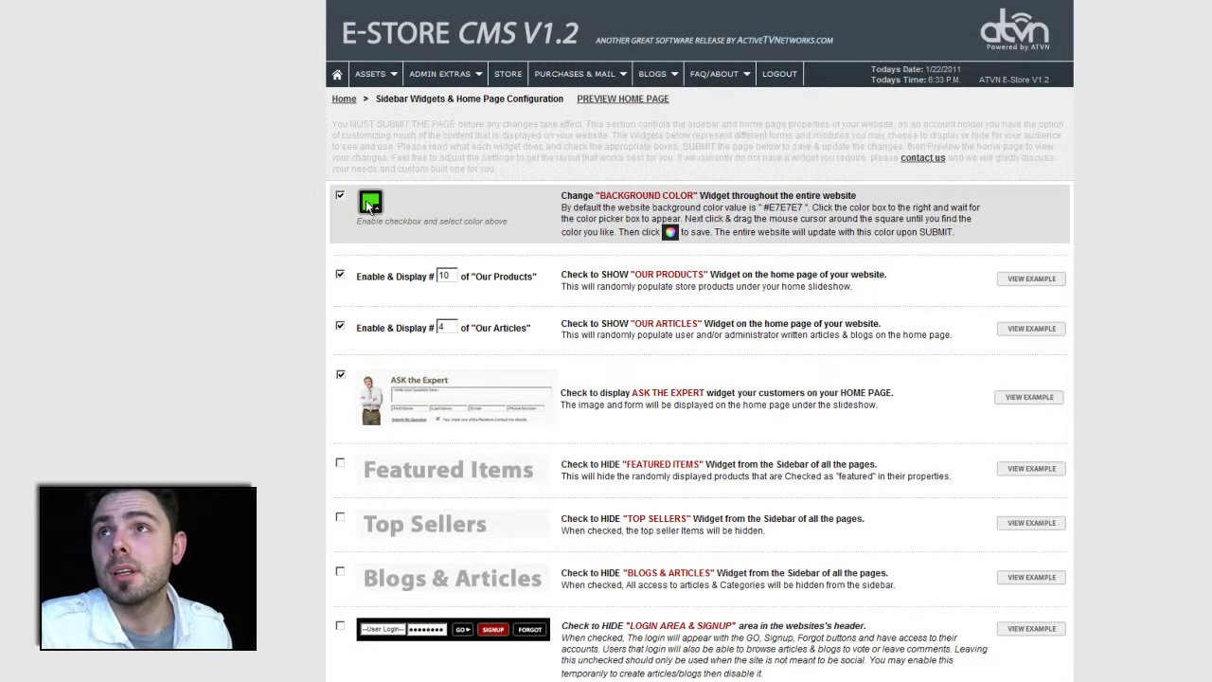
Paste the copied original dark colour value into the background colour picker and save it
left_click(370, 202)
right_click(555, 338)
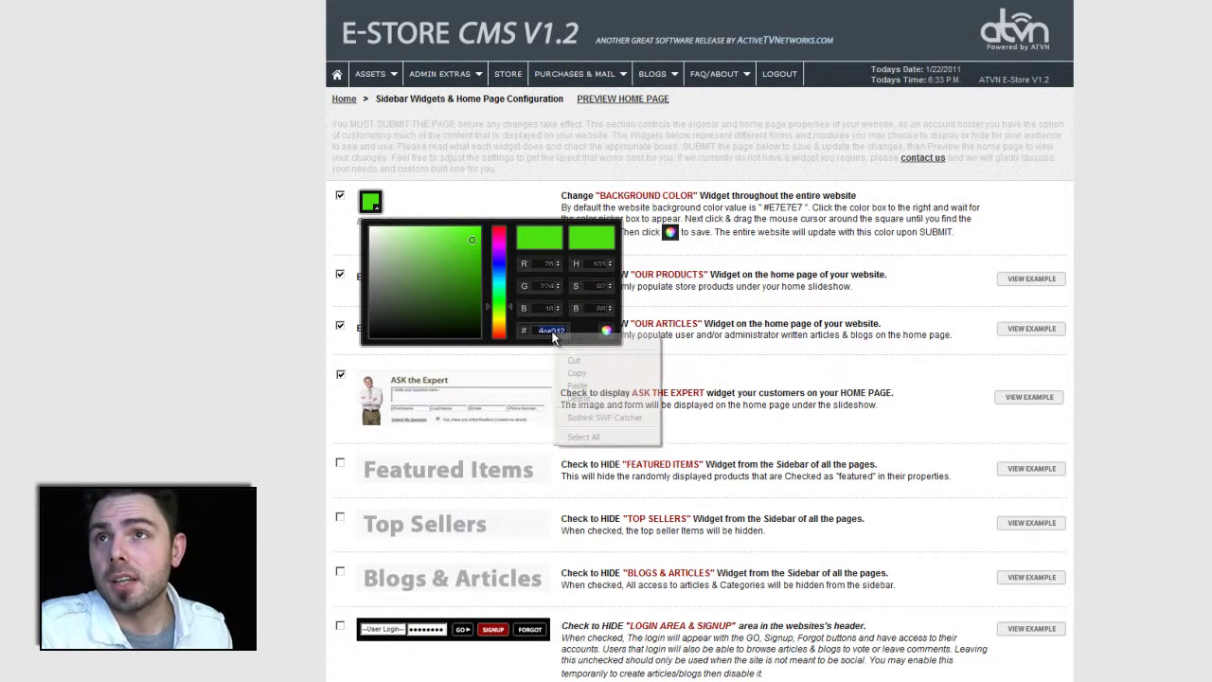
left_click(580, 390)
left_click(607, 330)
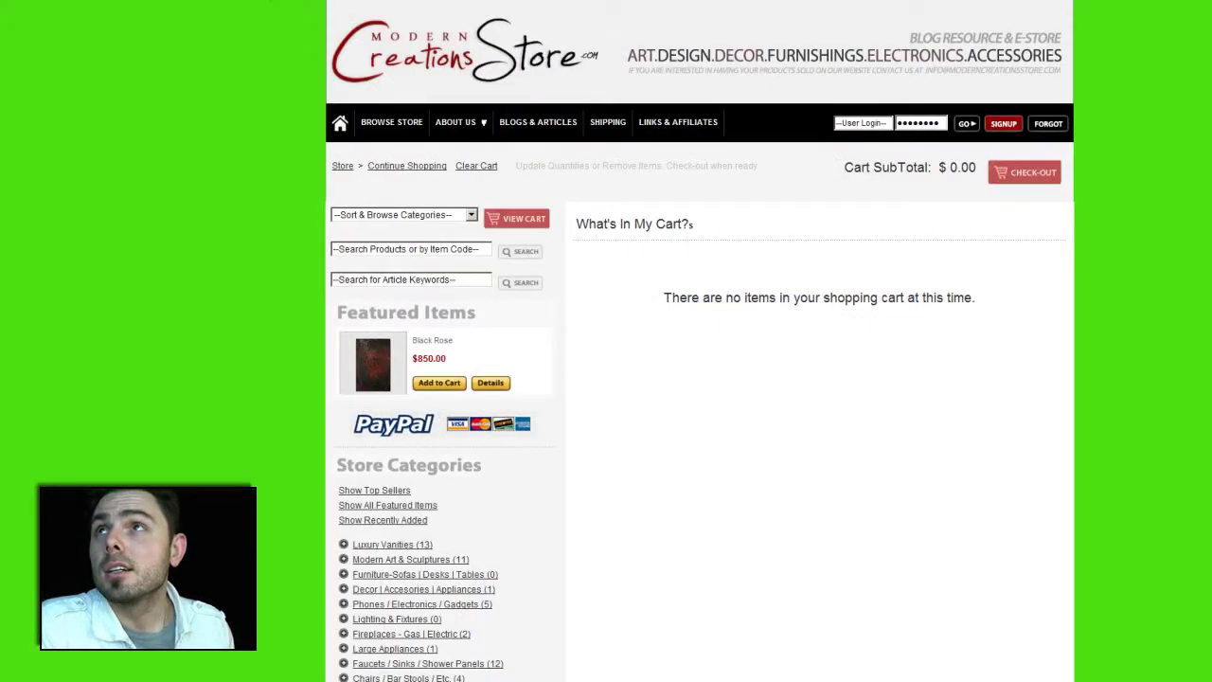
right_click(281, 95)
left_click(232, 349)
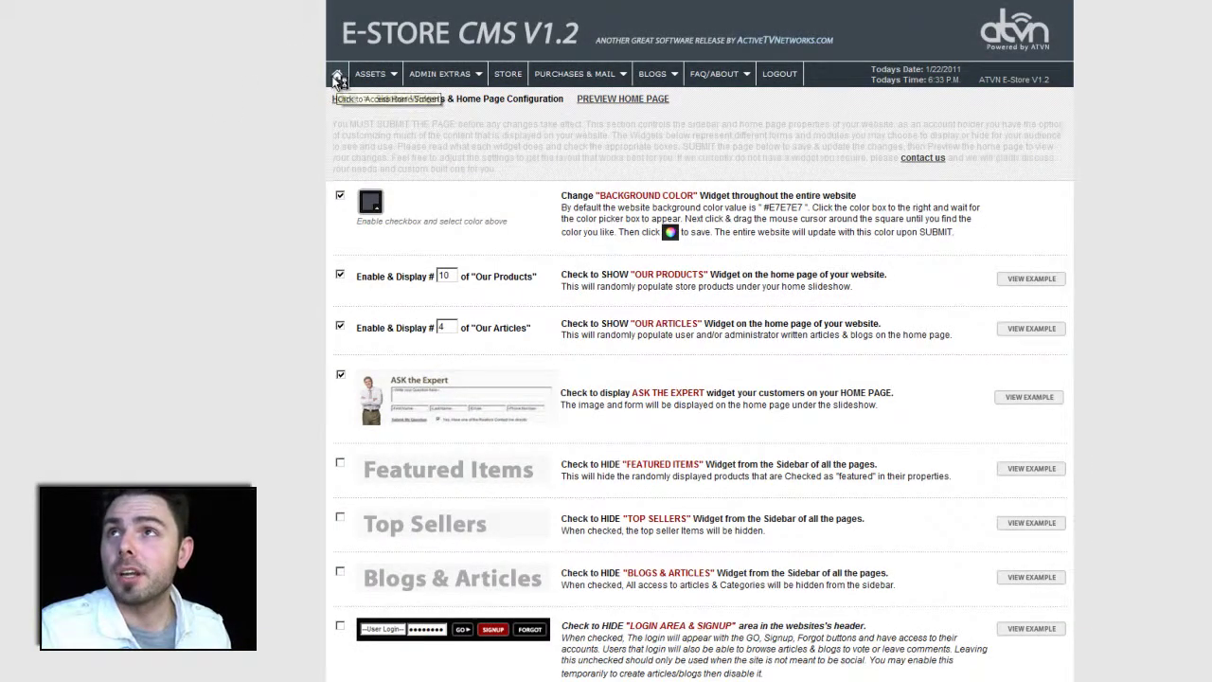
Go back to the admin home dashboard and scroll through its website, purchasing and traffic snapshots
left_click(338, 78)
scroll(1086, 545, "down", 3)
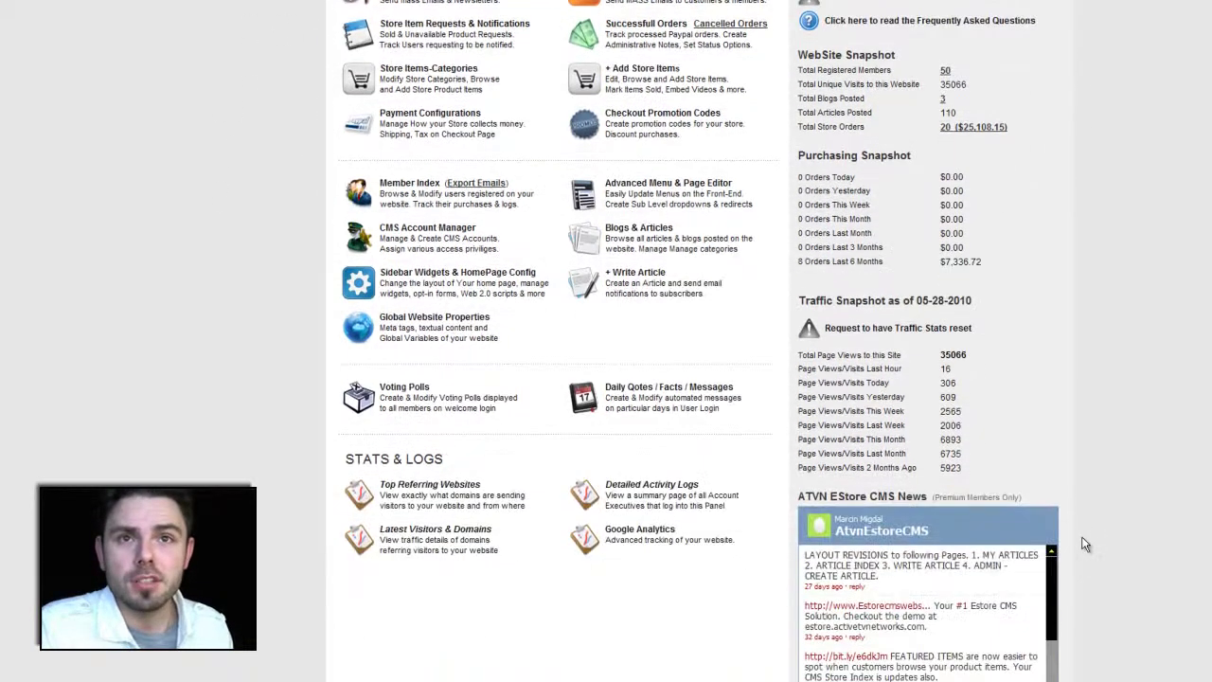
scroll(1086, 545, "down", 3)
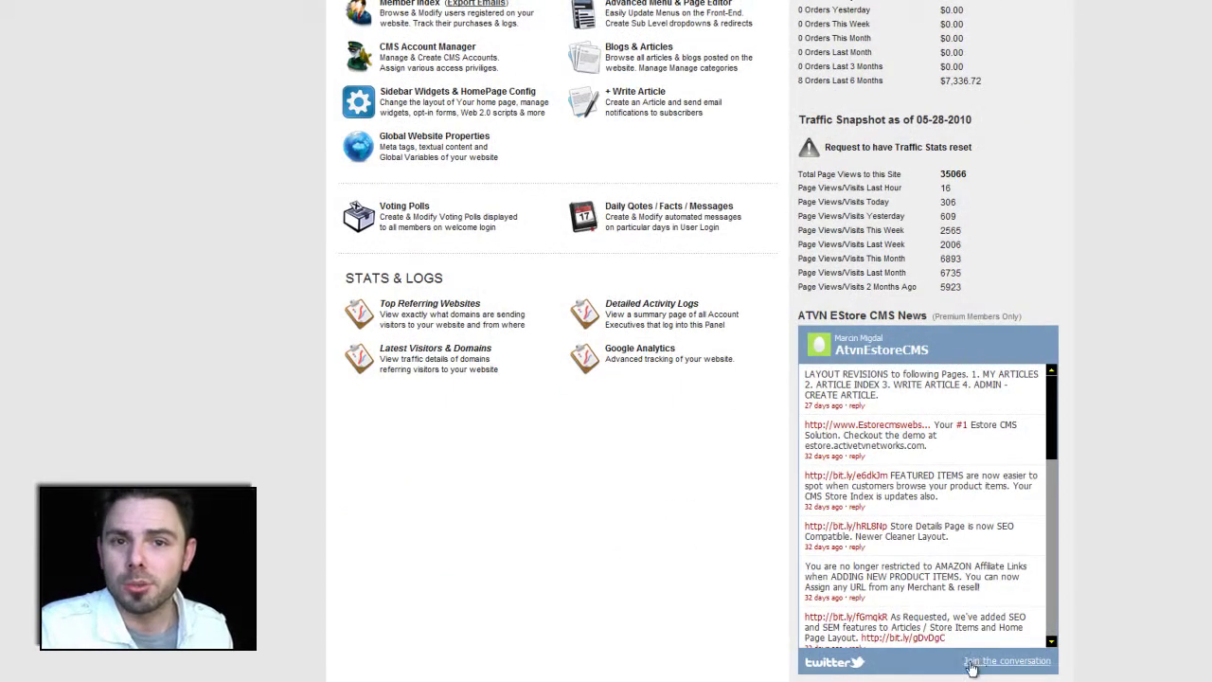
scroll(1141, 646, "up", 6)
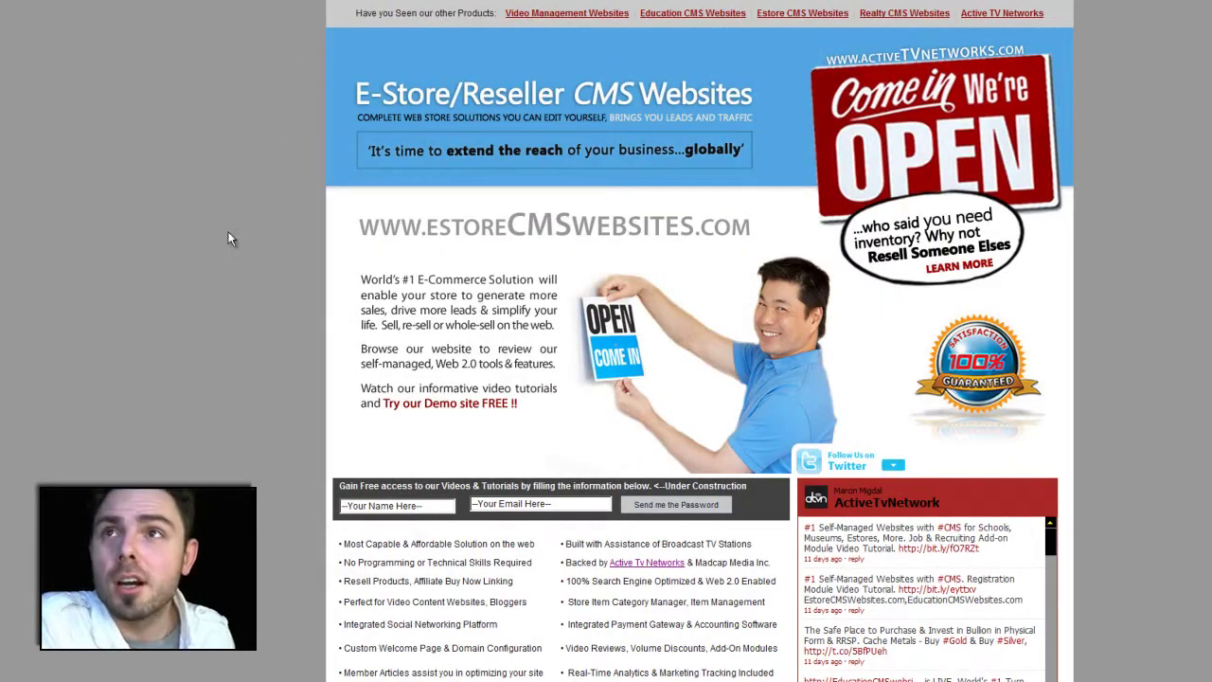
scroll(227, 239, "down", 6)
scroll(228, 239, "up", 6)
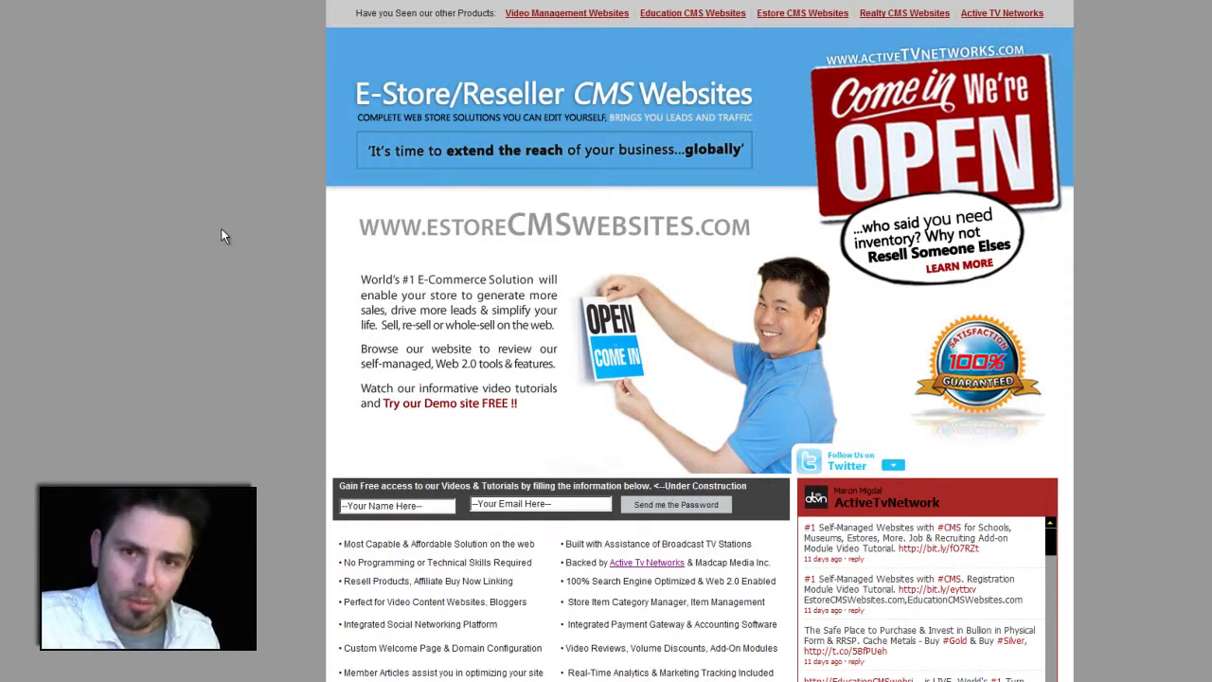
On the Video Management Websites page, view the Registered Members module screenshots enlarged
left_click(540, 15)
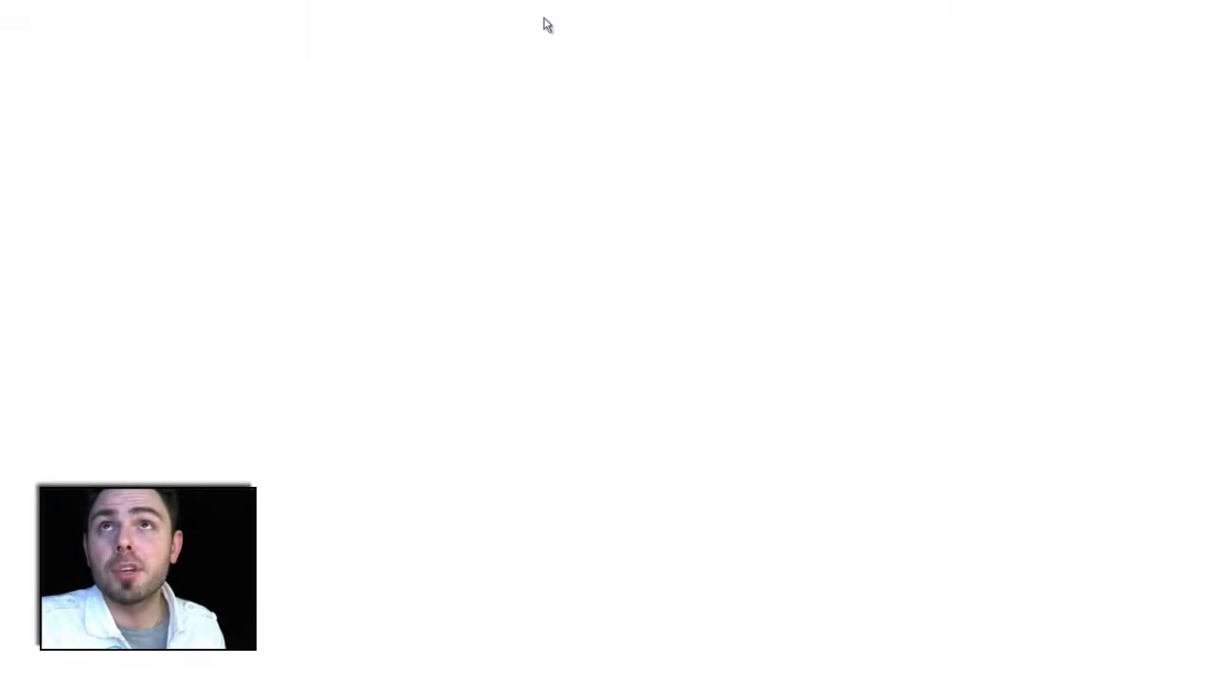
scroll(344, 187, "down", 10)
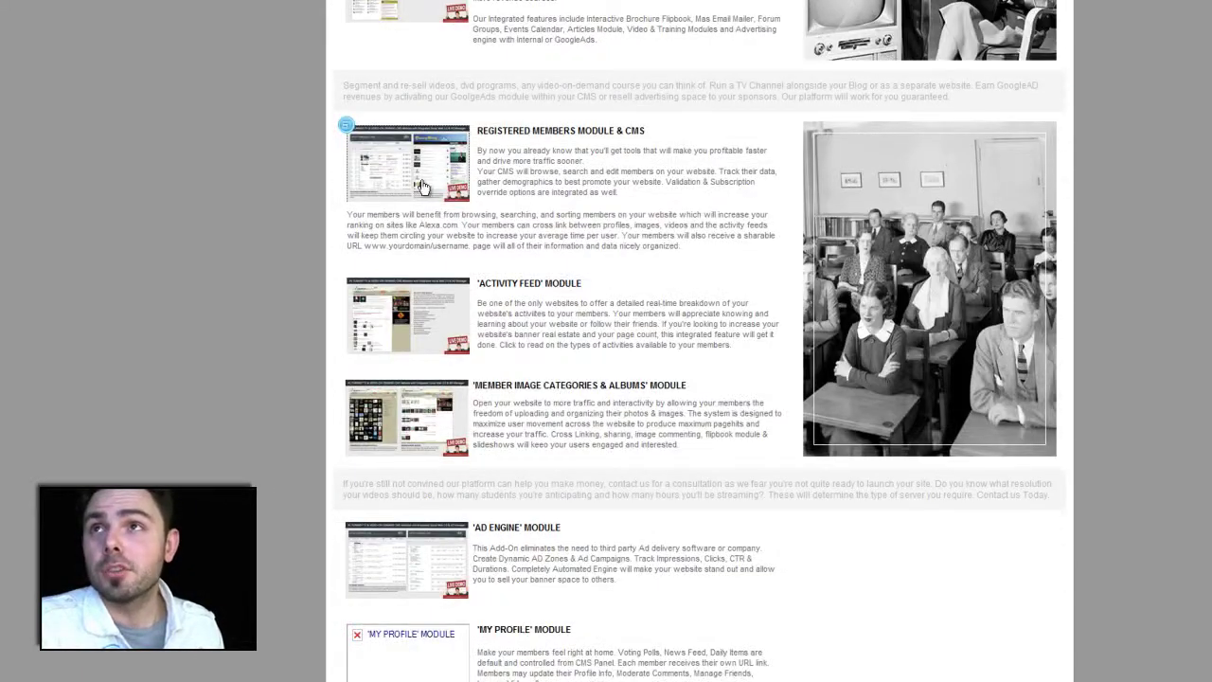
left_click(423, 187)
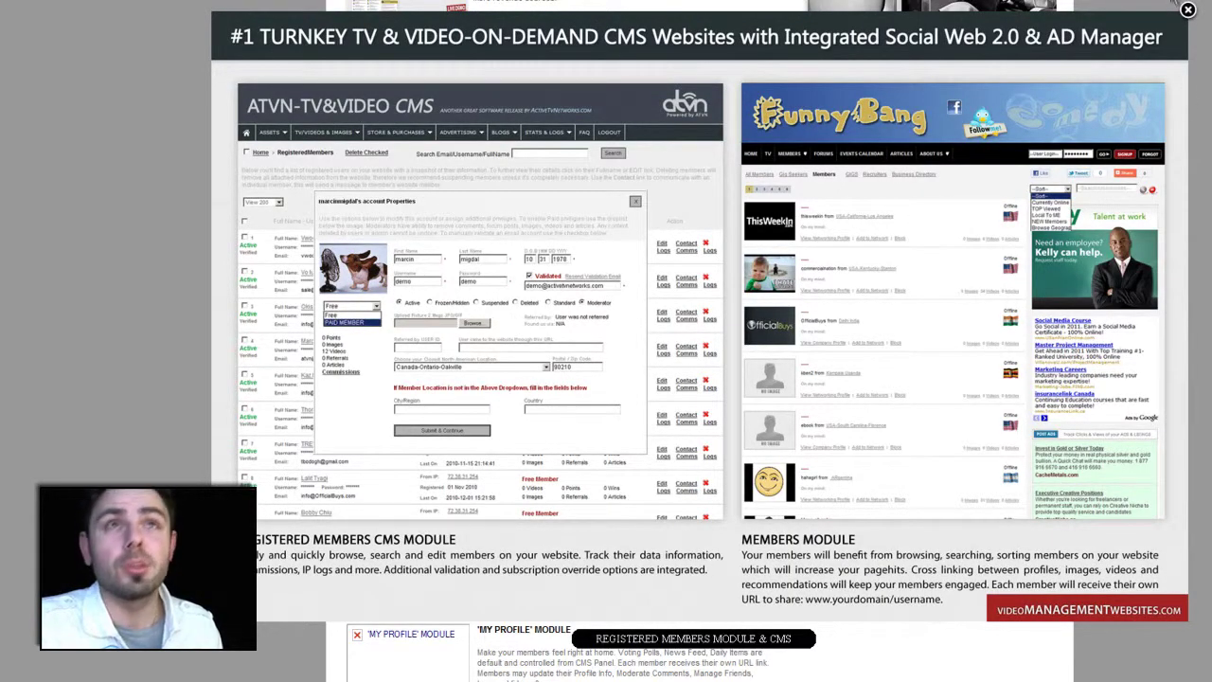
left_click(1190, 11)
Browse the Education CMS Websites page, then go to the Realty CMS Websites page
scroll(701, 285, "up", 10)
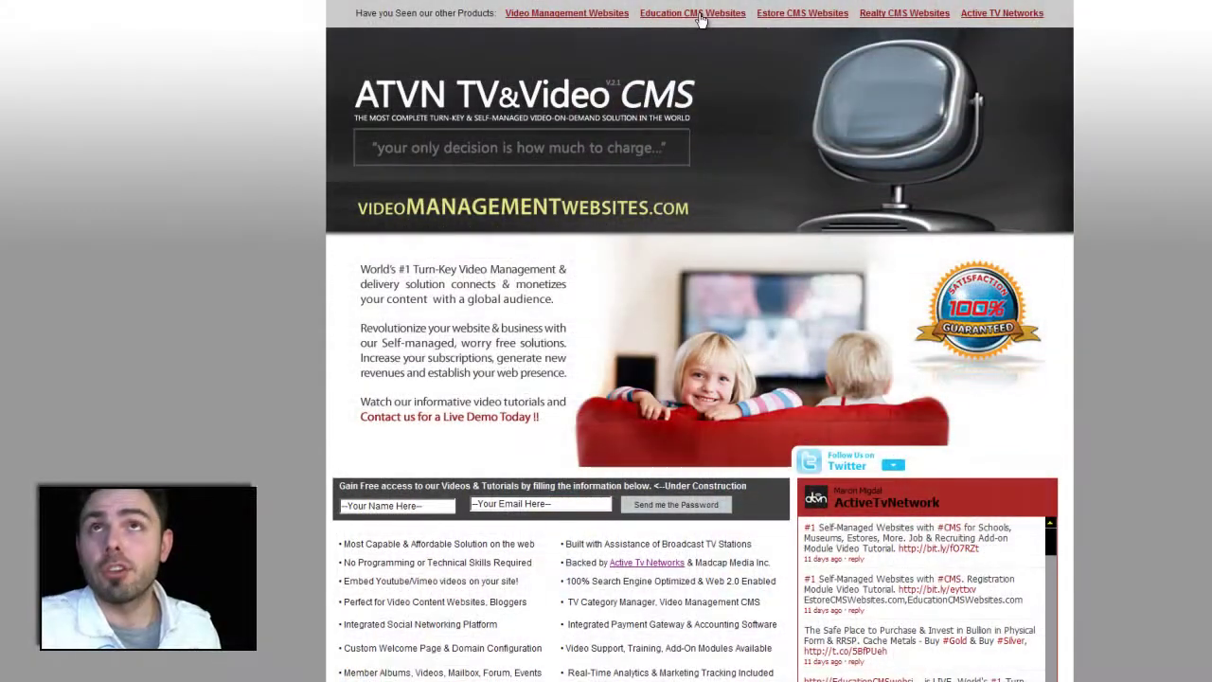
left_click(700, 15)
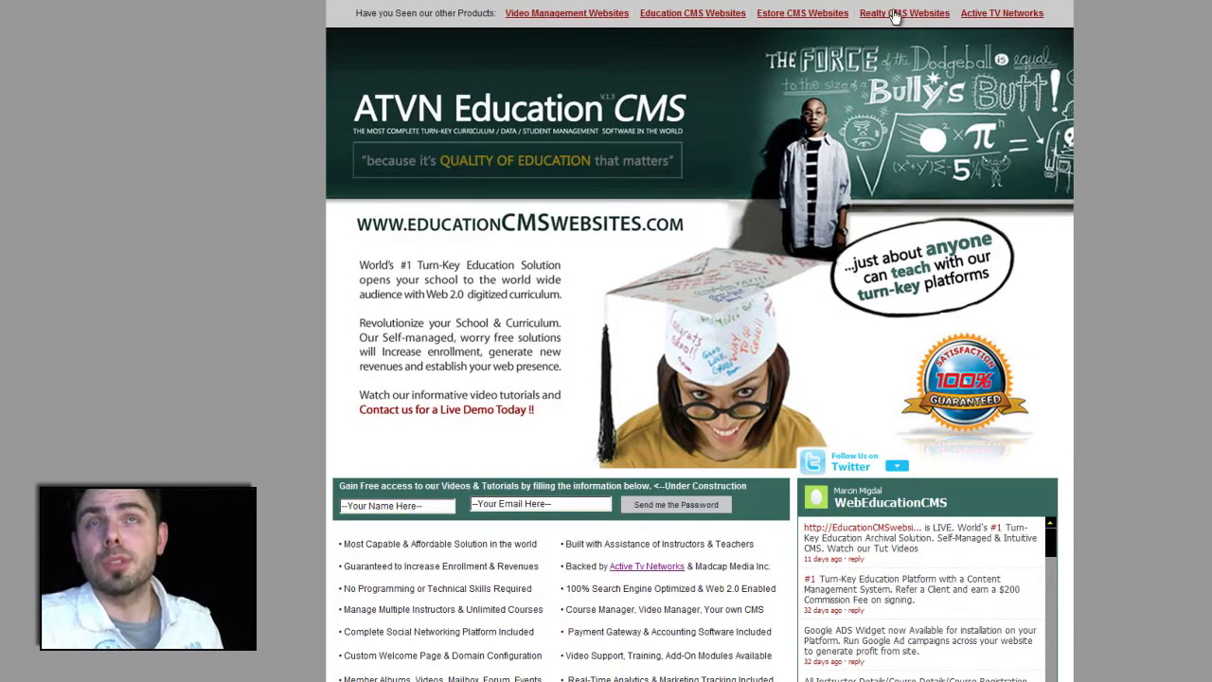
left_click(895, 15)
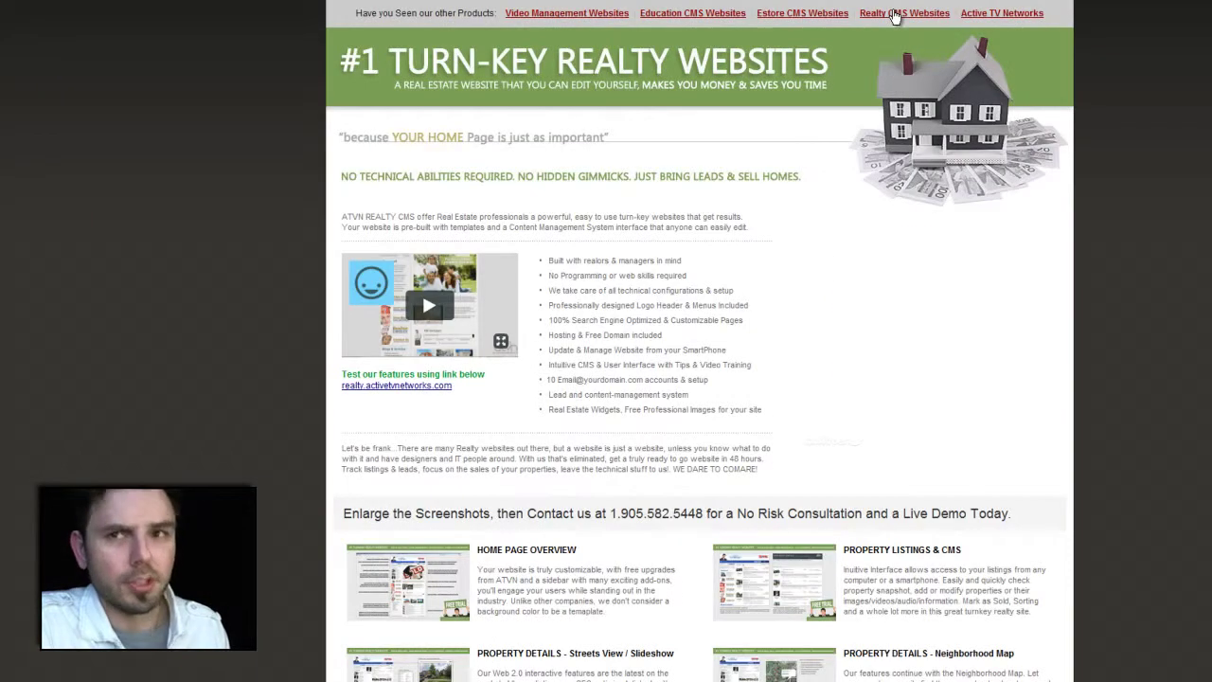